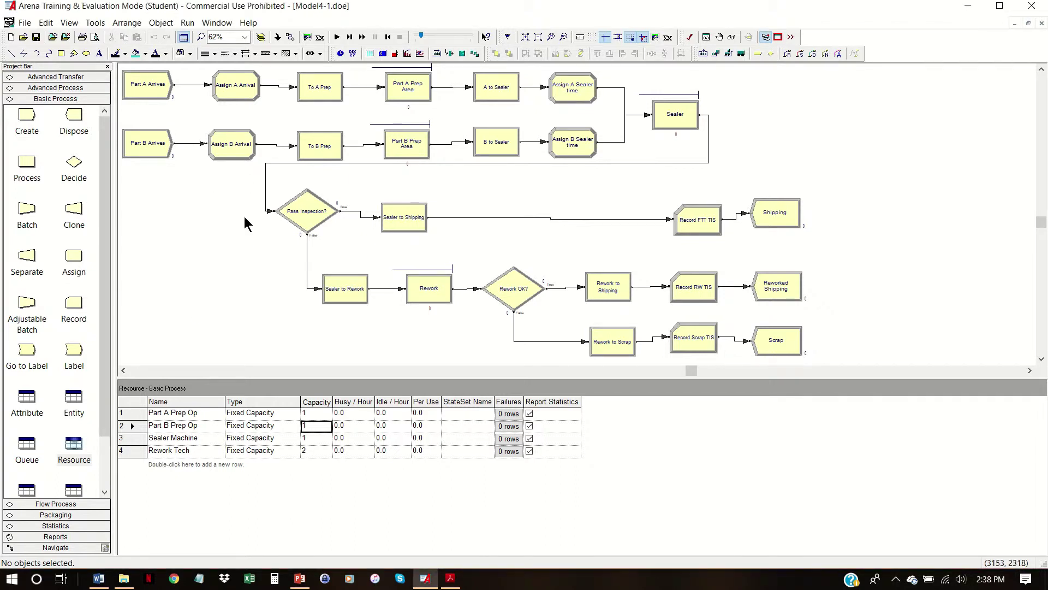
Move the Sealer to Shipping module right, next to Record FTT TIS.
drag(415, 221, 616, 225)
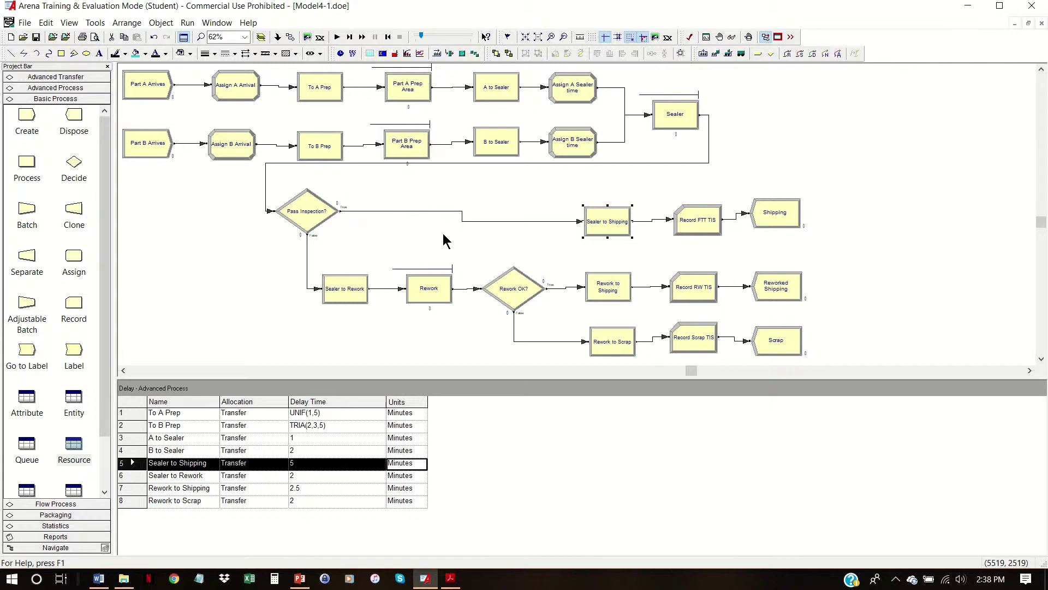
Set Rework Tech to Based on Schedule, using schedule Rework Sch with the Ignore rule.
click(74, 444)
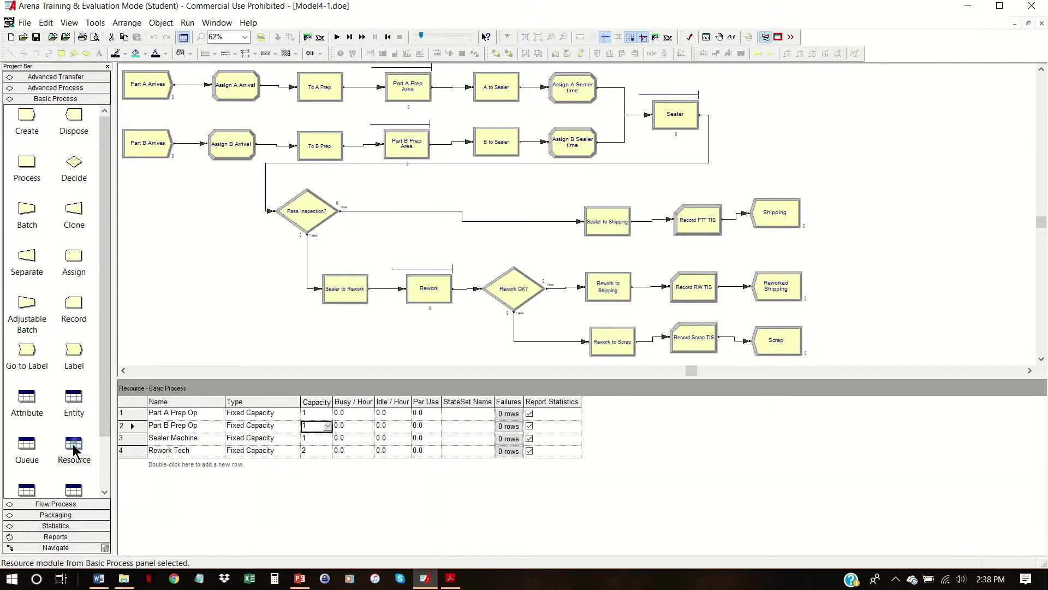
click(283, 451)
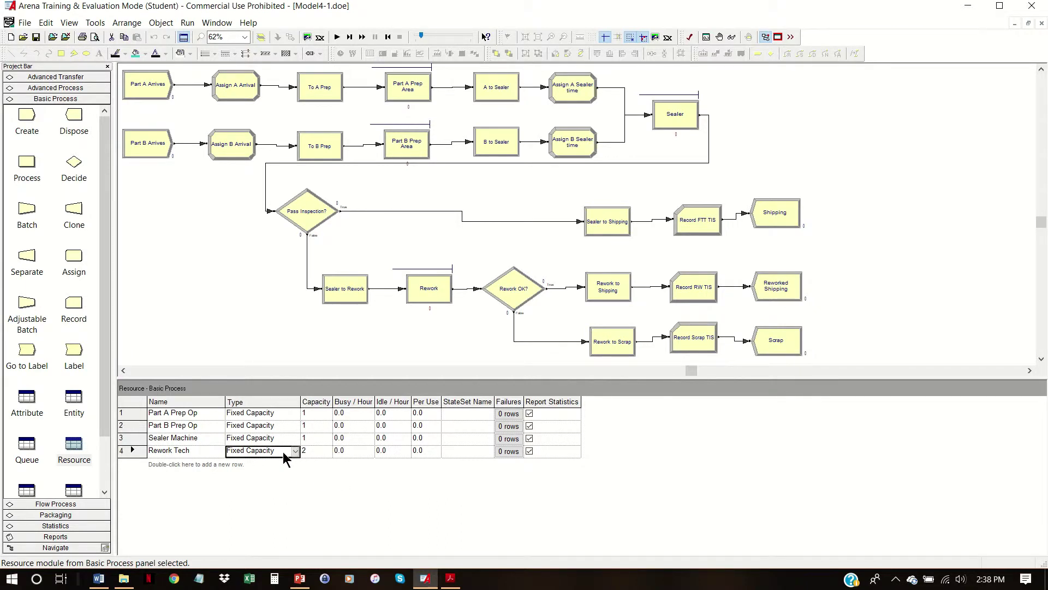
double_click(281, 451)
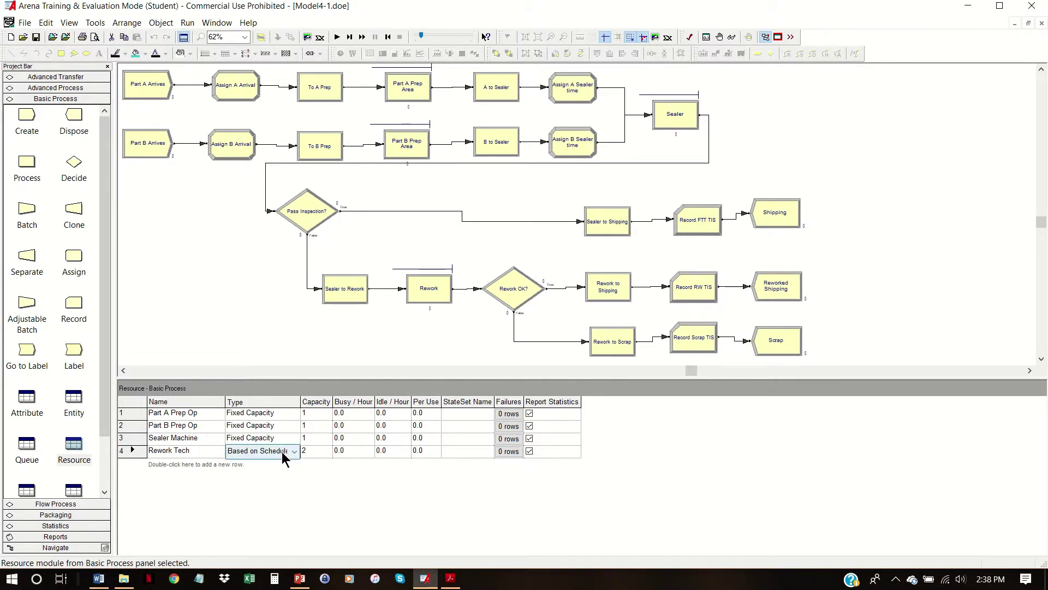
click(365, 451)
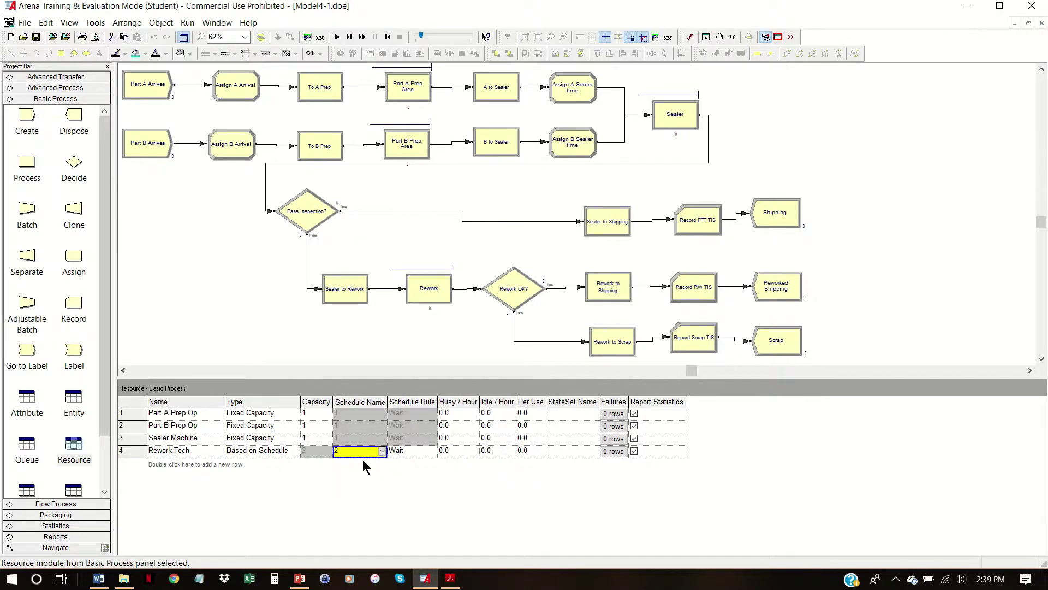
text(Rework Sch)
key(Tab)
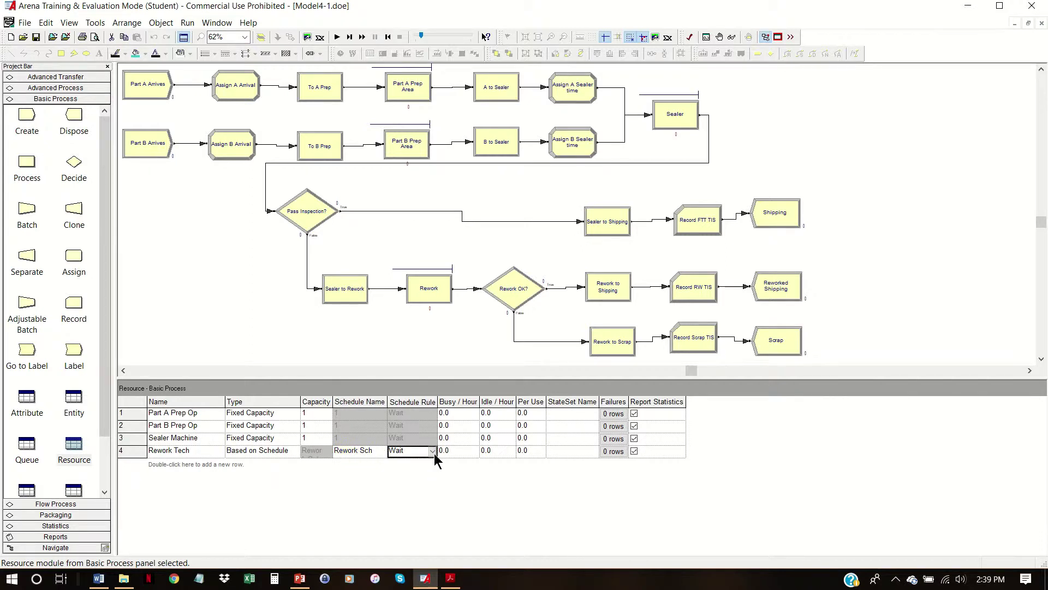
click(433, 451)
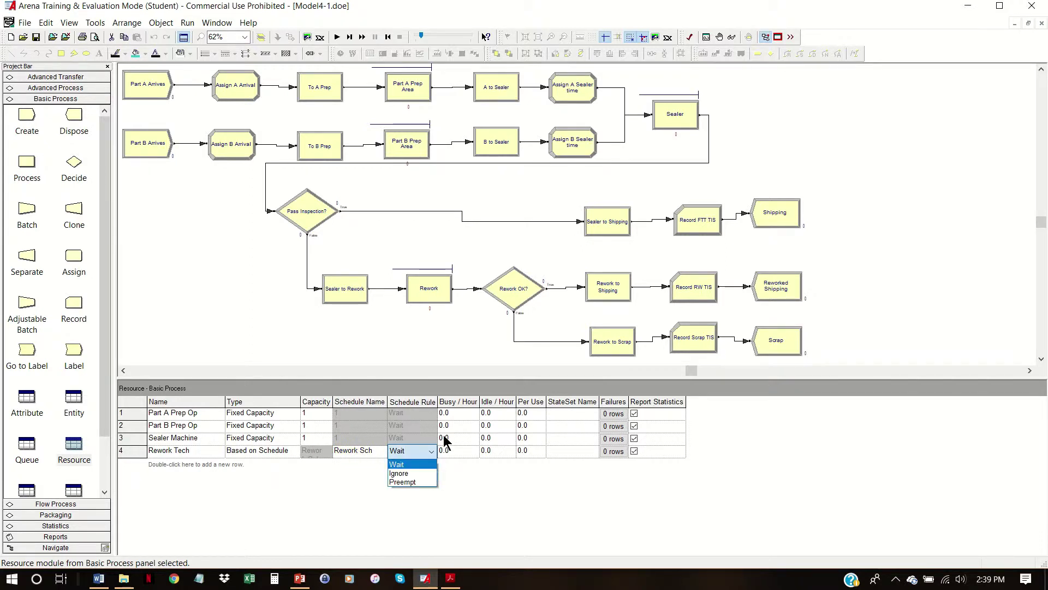
click(418, 473)
click(291, 455)
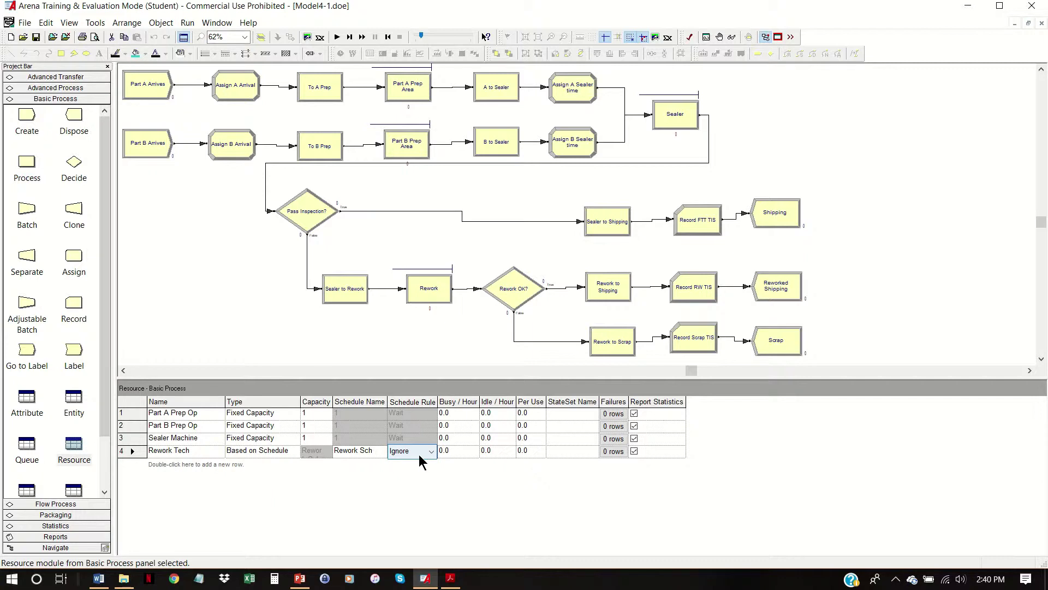
scroll(102, 398, down, 3)
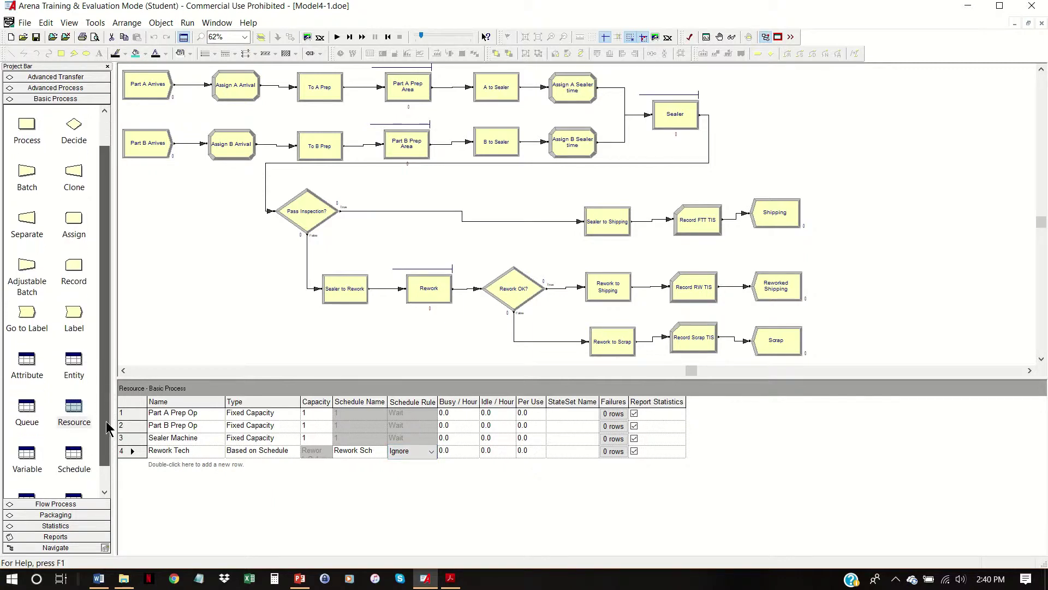
Widen the schedule Name column and confirm Rework Sch is Capacity type in Hours.
click(75, 434)
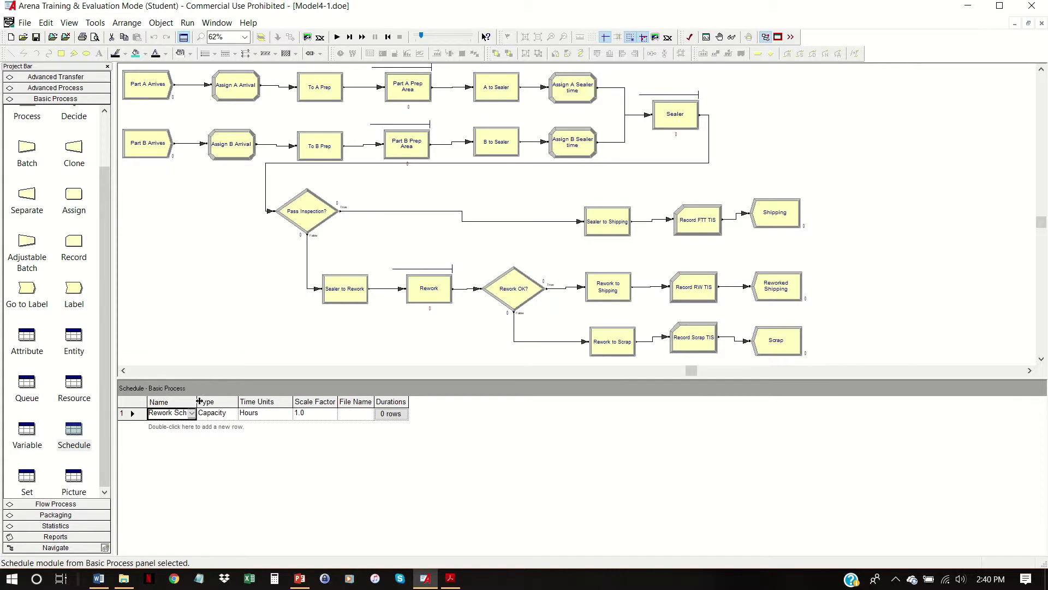
drag(198, 401, 219, 402)
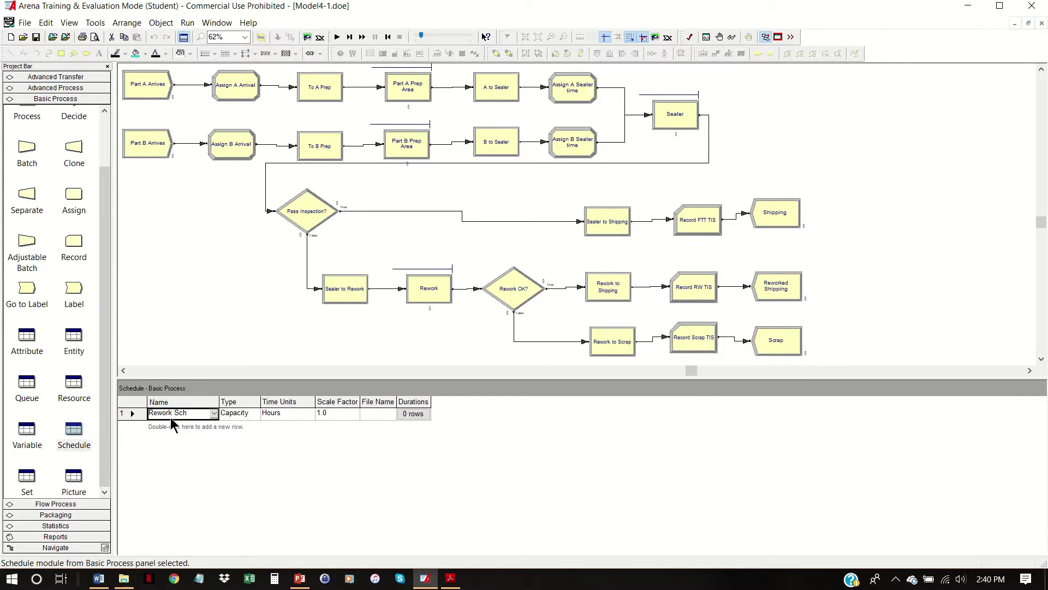
click(255, 413)
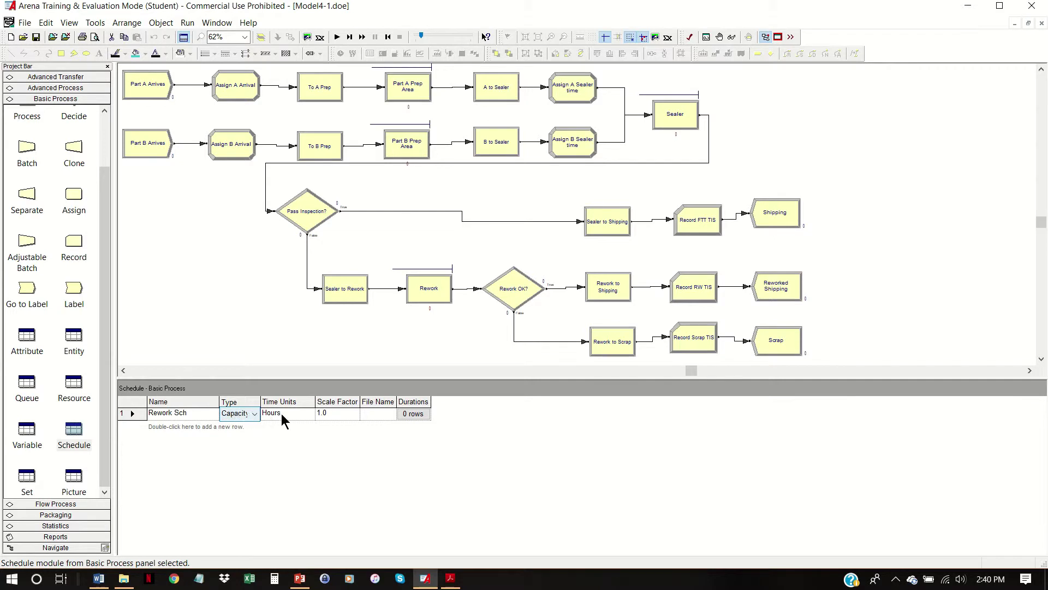
click(296, 414)
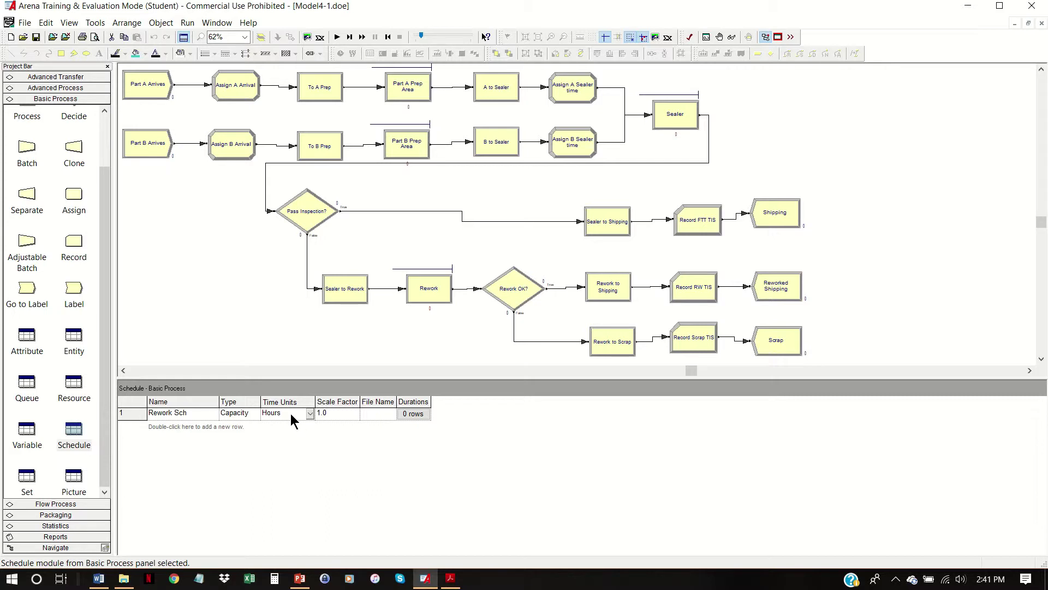
click(410, 414)
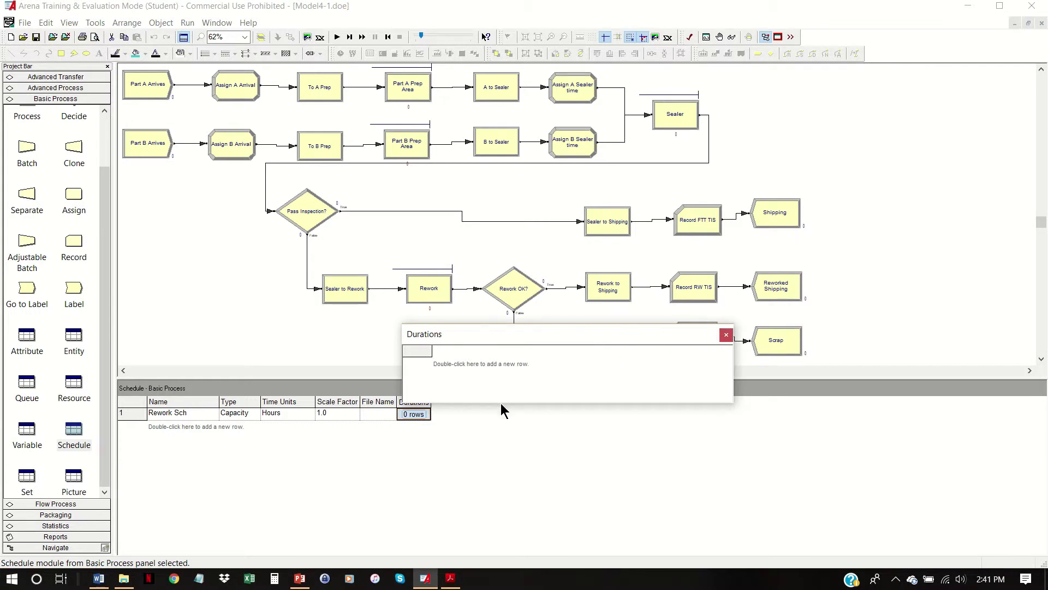
Add duration rows and enter row 1 duration 2, row 2 value 0 for 0.5, row 3 duration 5.
drag(500, 404, 502, 497)
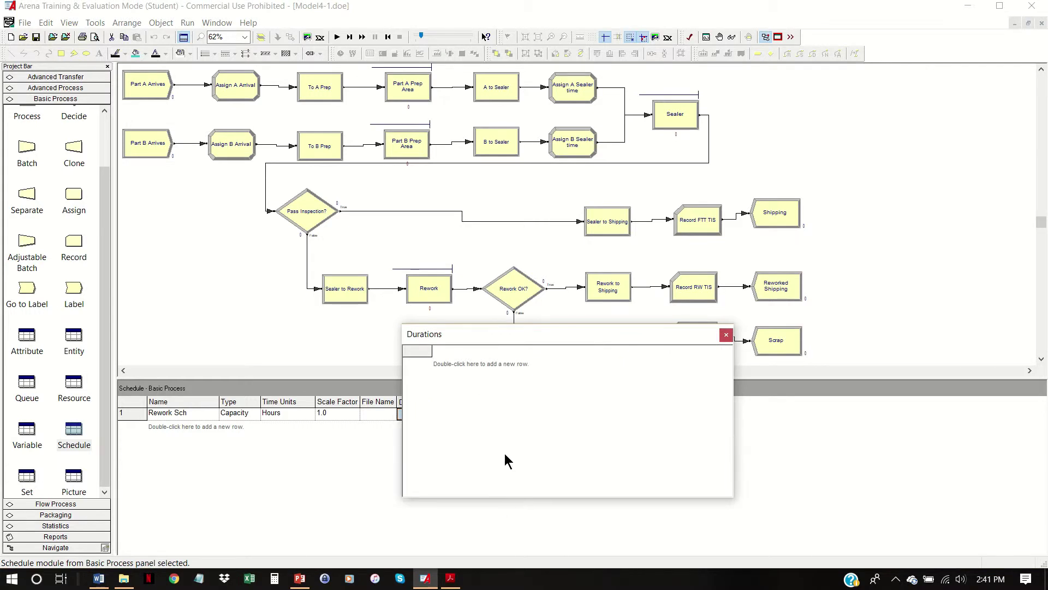
double_click(496, 419)
key(Down)
key(Down)
key(Down)
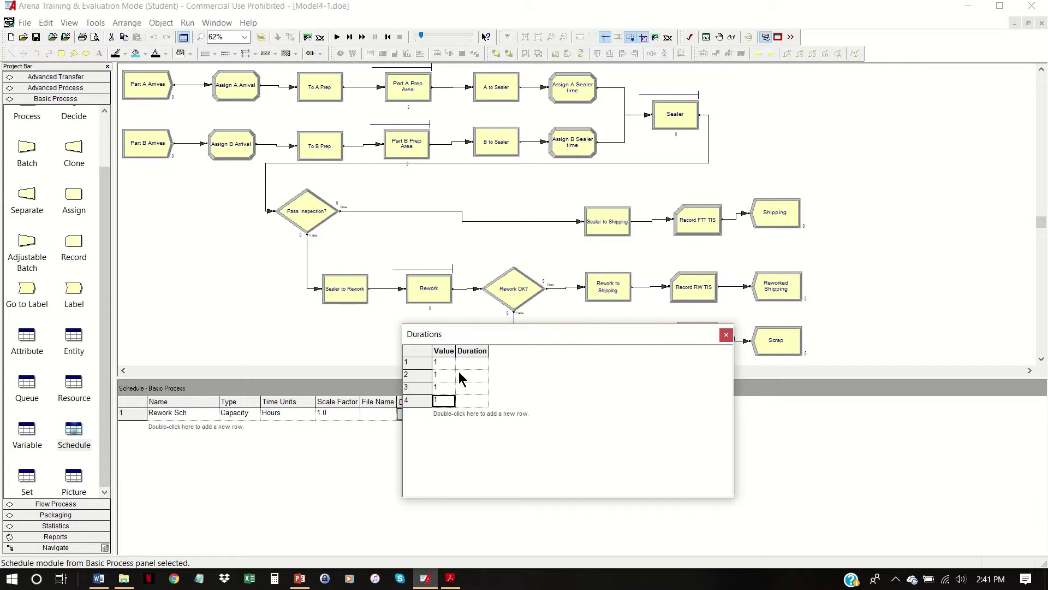
click(483, 363)
text(2)
click(444, 378)
click(447, 379)
text(0)
click(467, 379)
text(0.5)
click(471, 387)
text(5)
click(446, 407)
Delete the extra fourth row from the Rework Sch durations table.
click(440, 401)
click(411, 400)
right_click(425, 404)
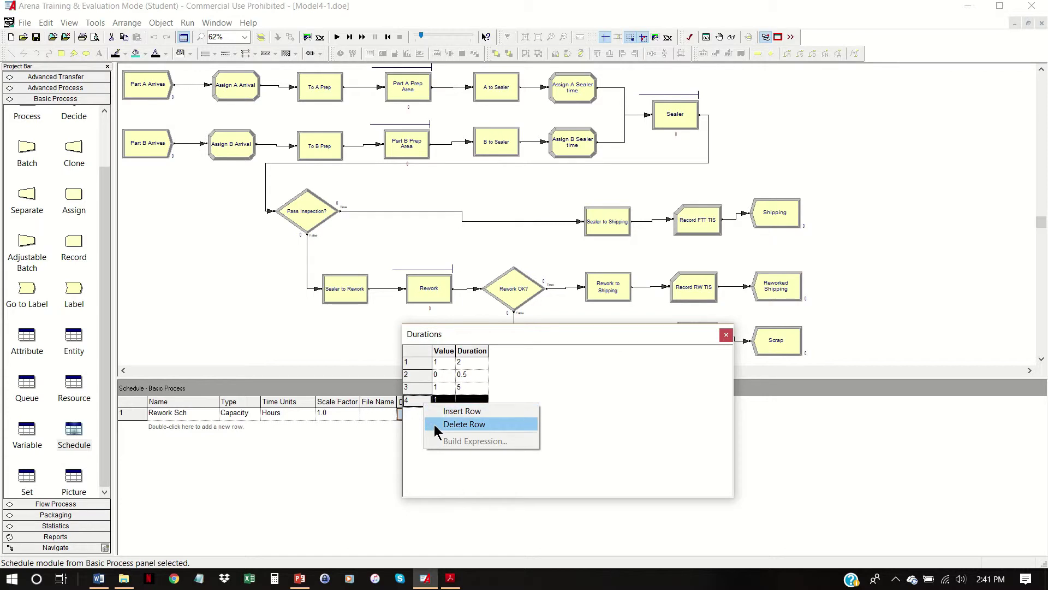
click(437, 424)
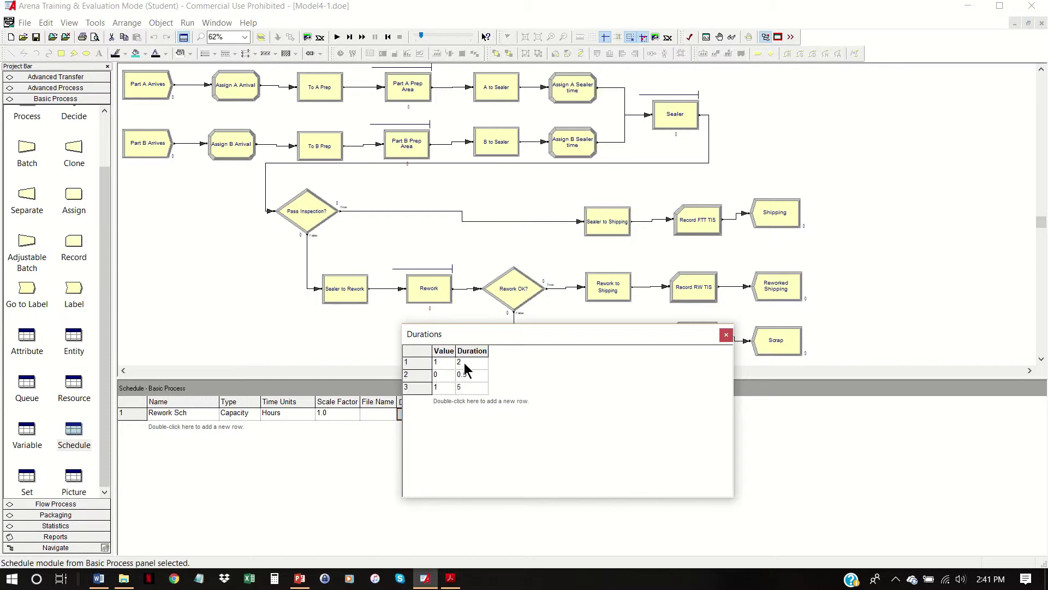
right_click(430, 374)
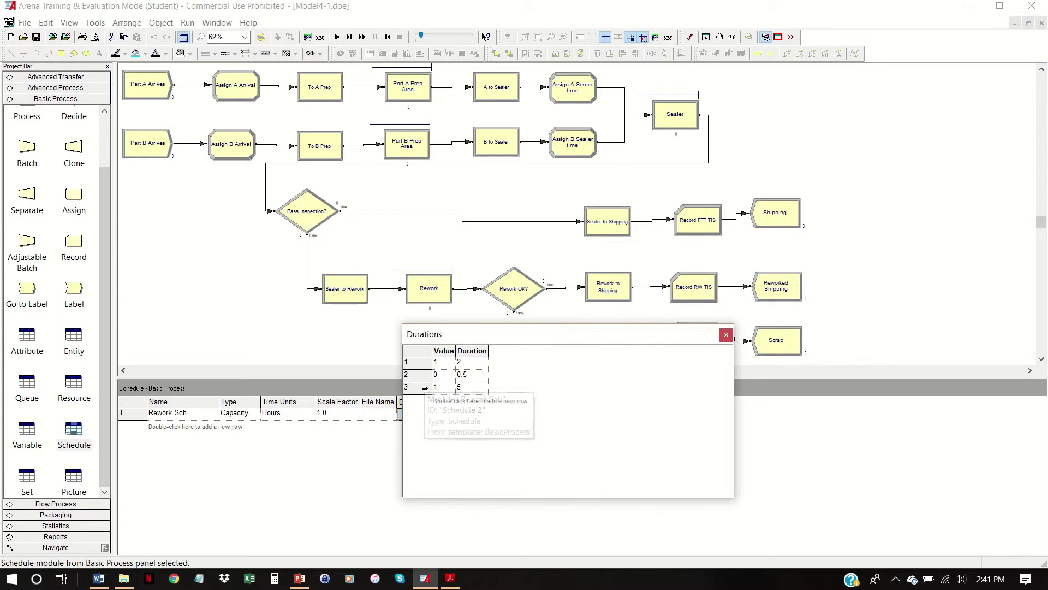
click(442, 364)
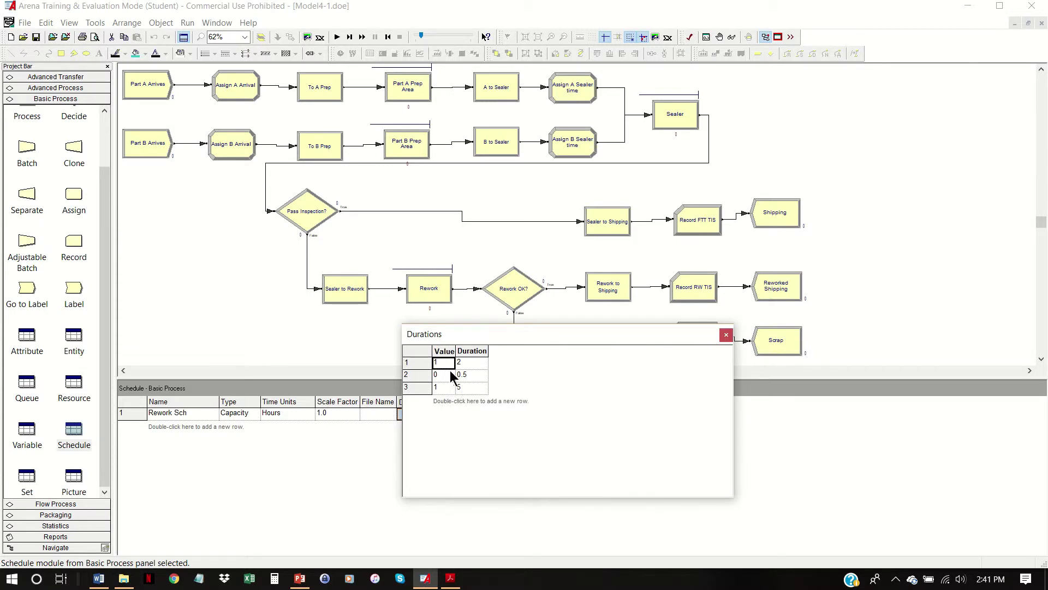
Set durations to value 2 for 8 and value 1 for 8, deleting the third row.
text(2)
key(Tab)
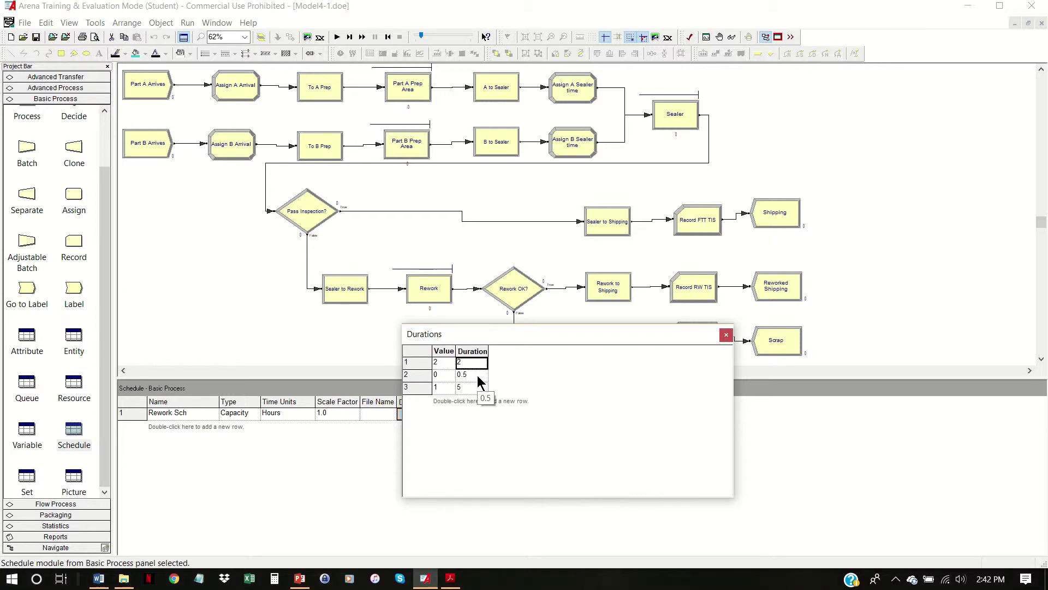
text(8)
click(446, 374)
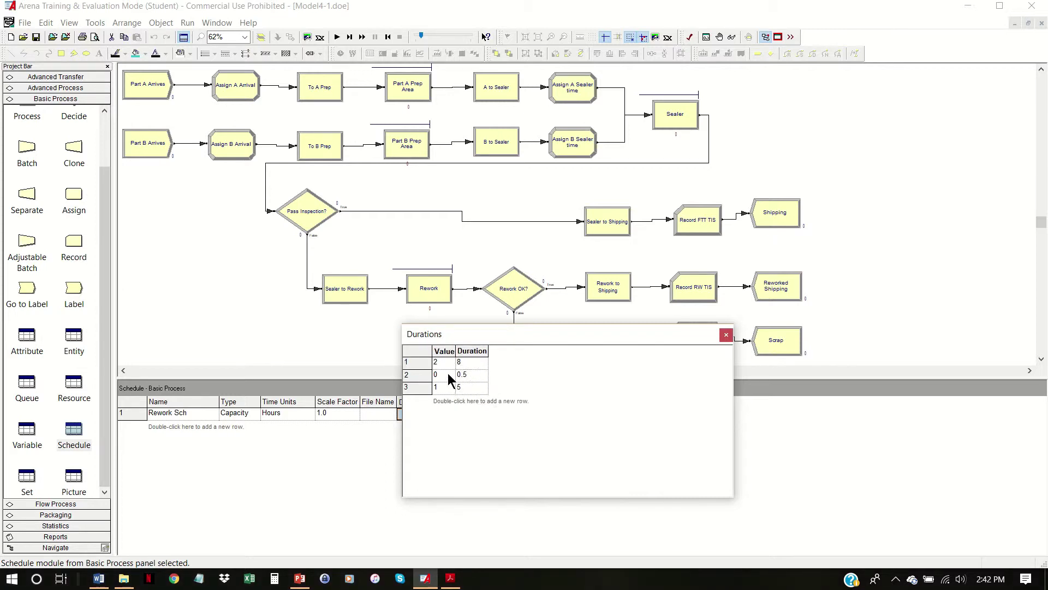
text(1)
click(475, 379)
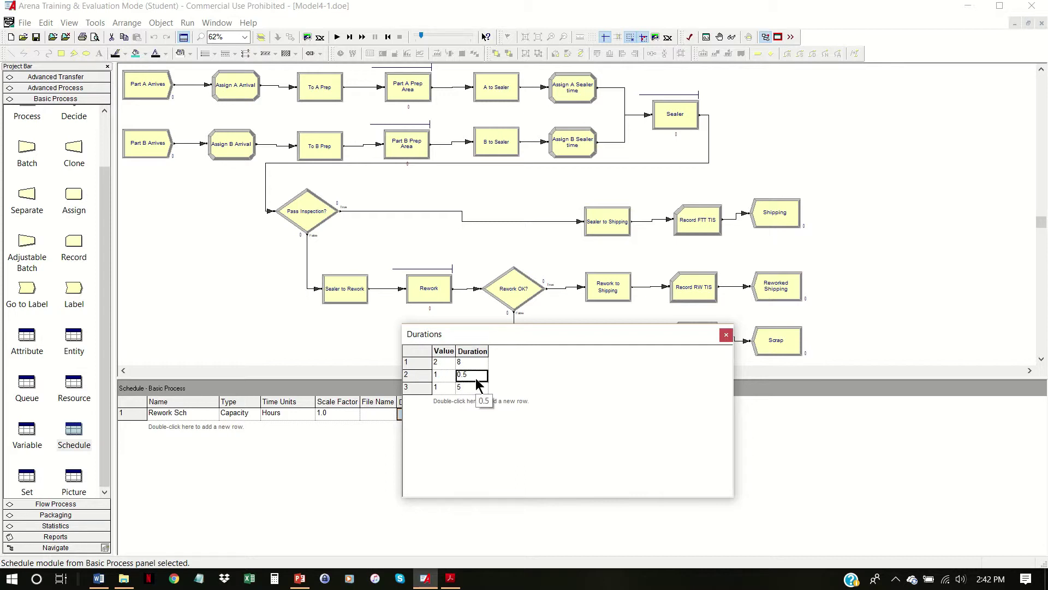
text(8)
right_click(423, 389)
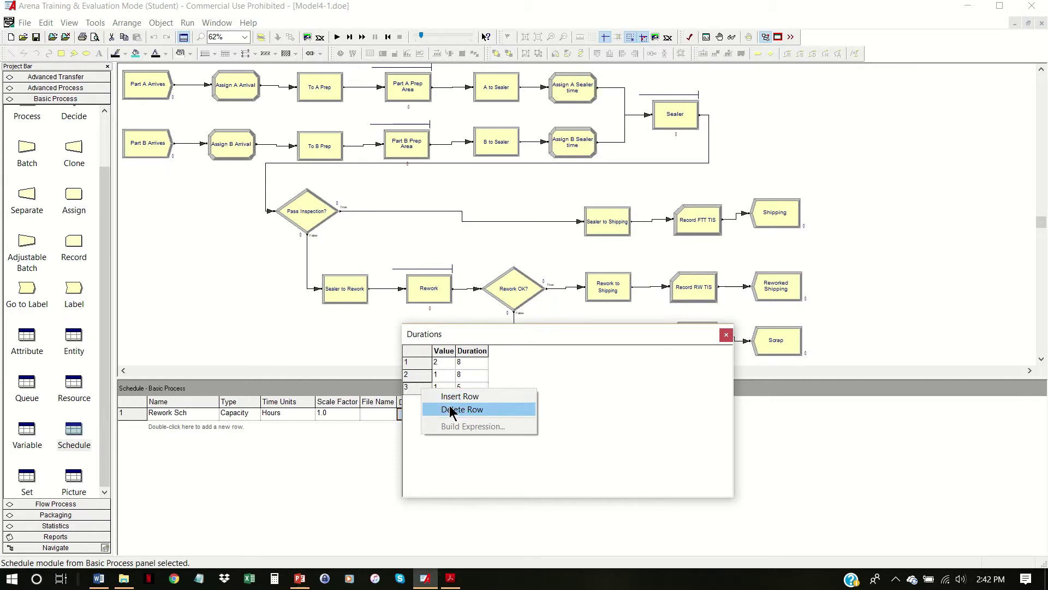
click(451, 409)
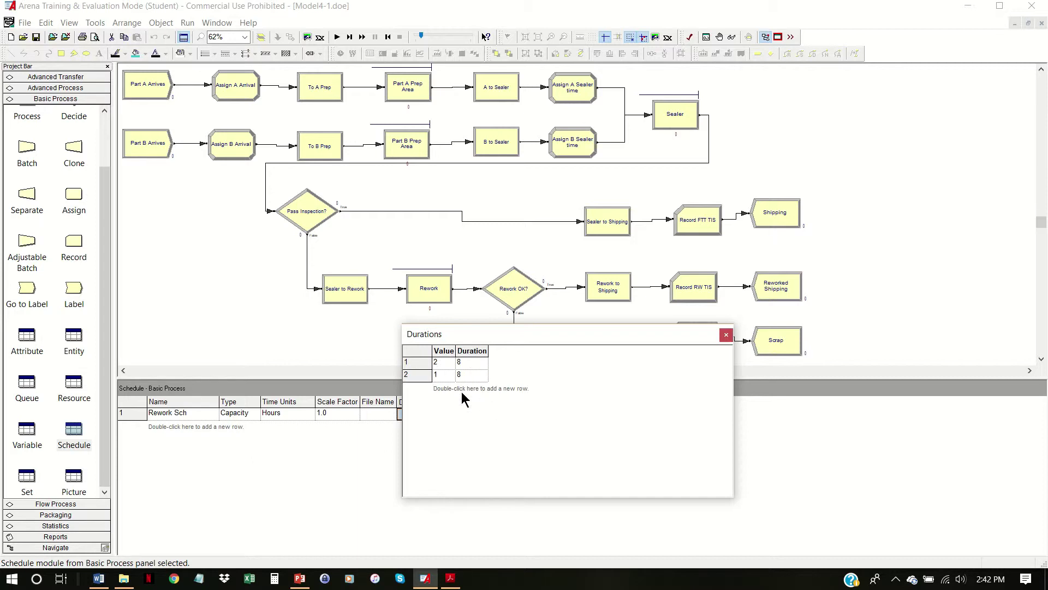
Close the durations table, keeping two rows, and return to the Resource spreadsheet.
click(725, 335)
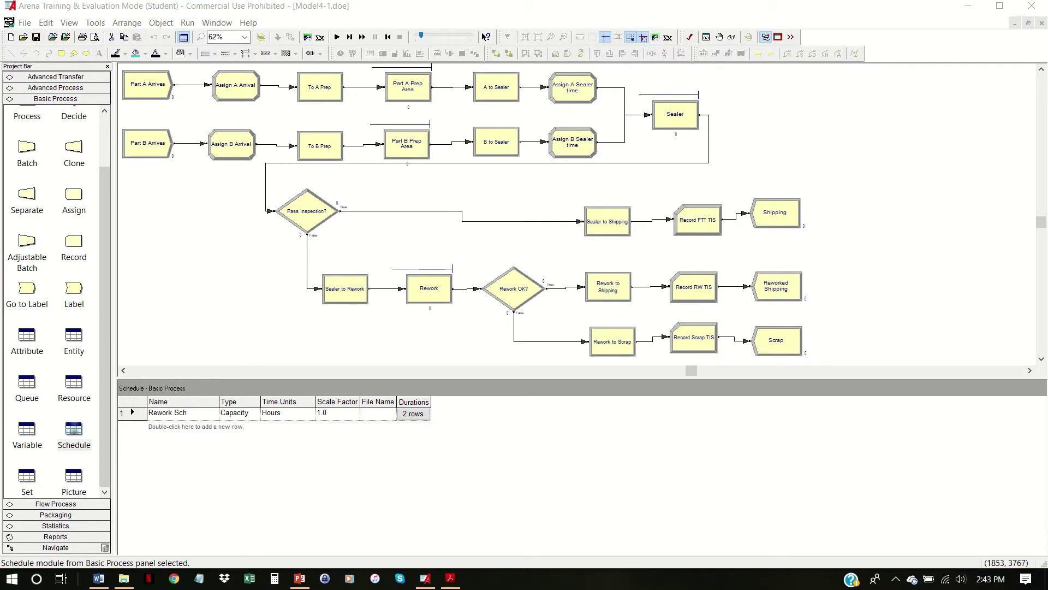
click(673, 114)
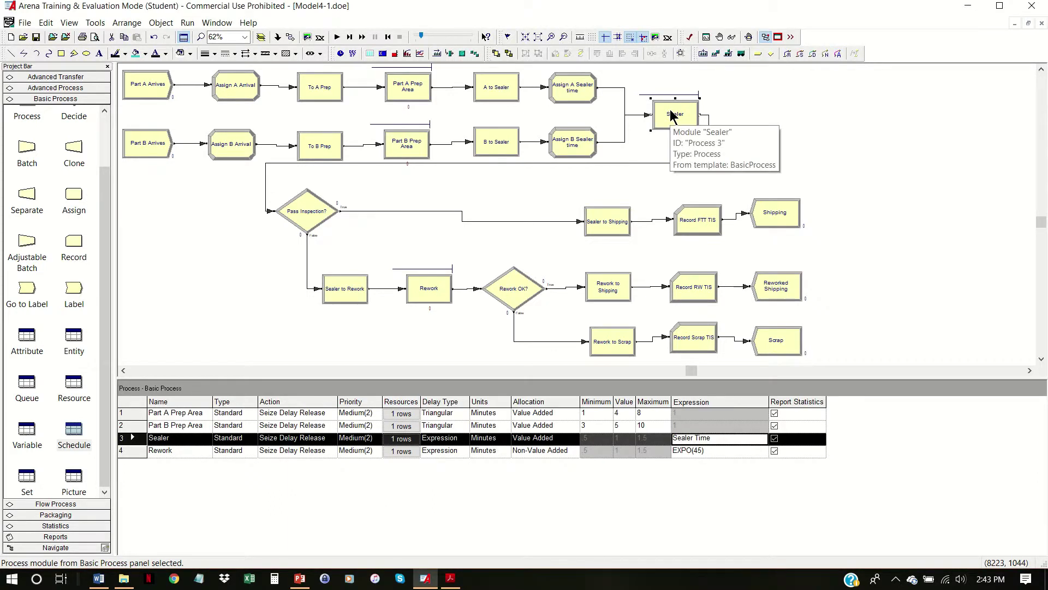
click(74, 389)
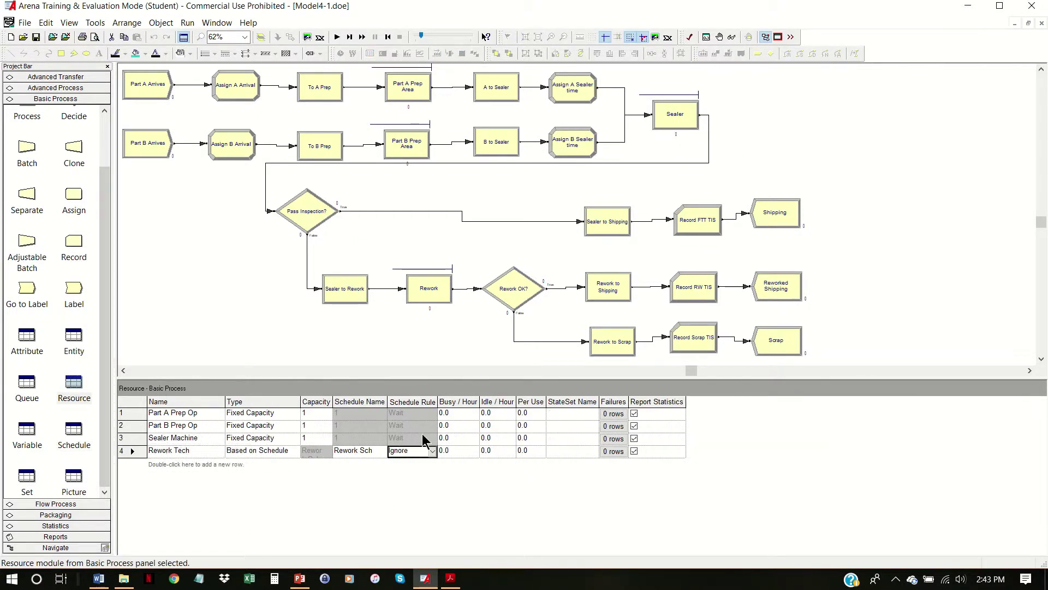
Add a failure named Sealer Failure to Sealer Machine with the Wait failure rule.
click(614, 439)
click(616, 441)
double_click(669, 404)
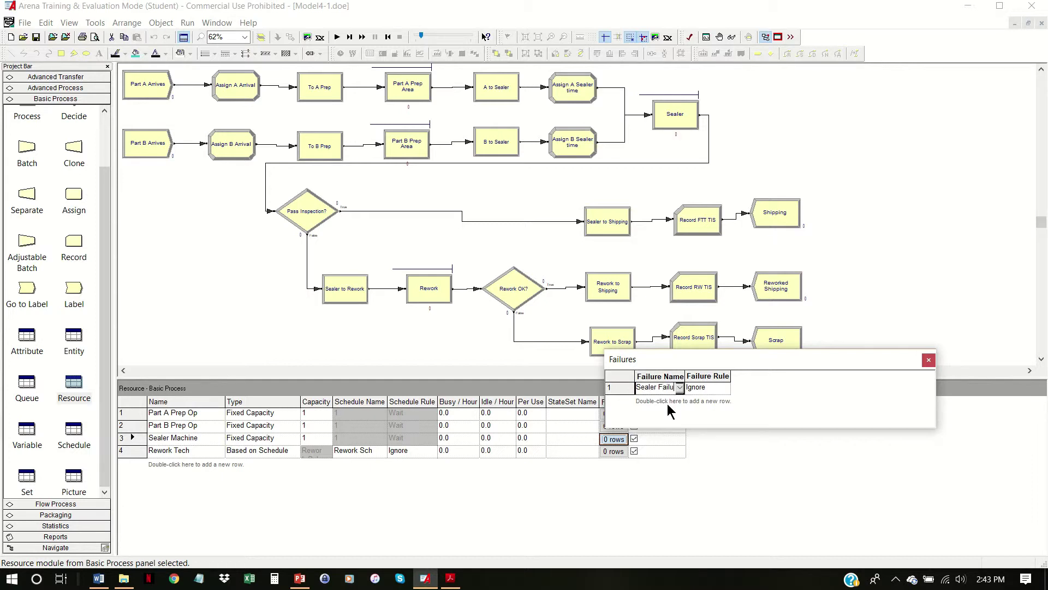
key(Tab)
key(Down)
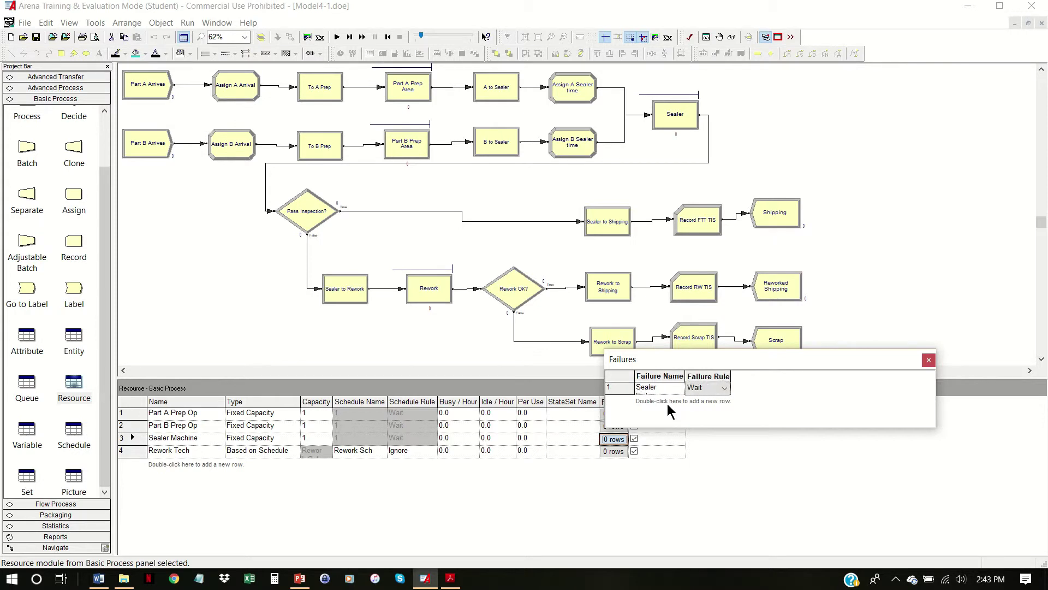
click(929, 360)
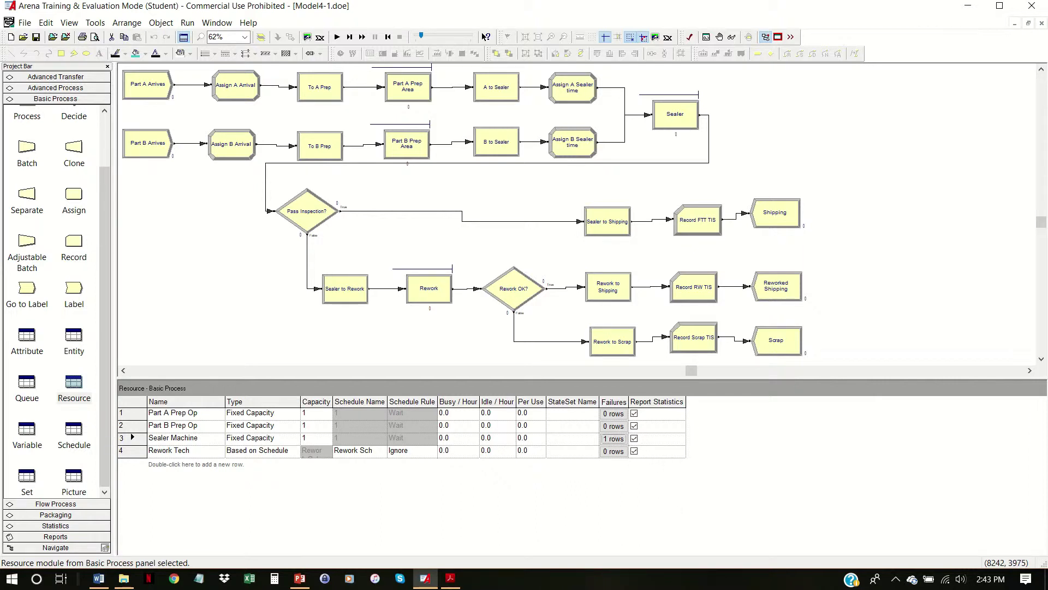
click(51, 87)
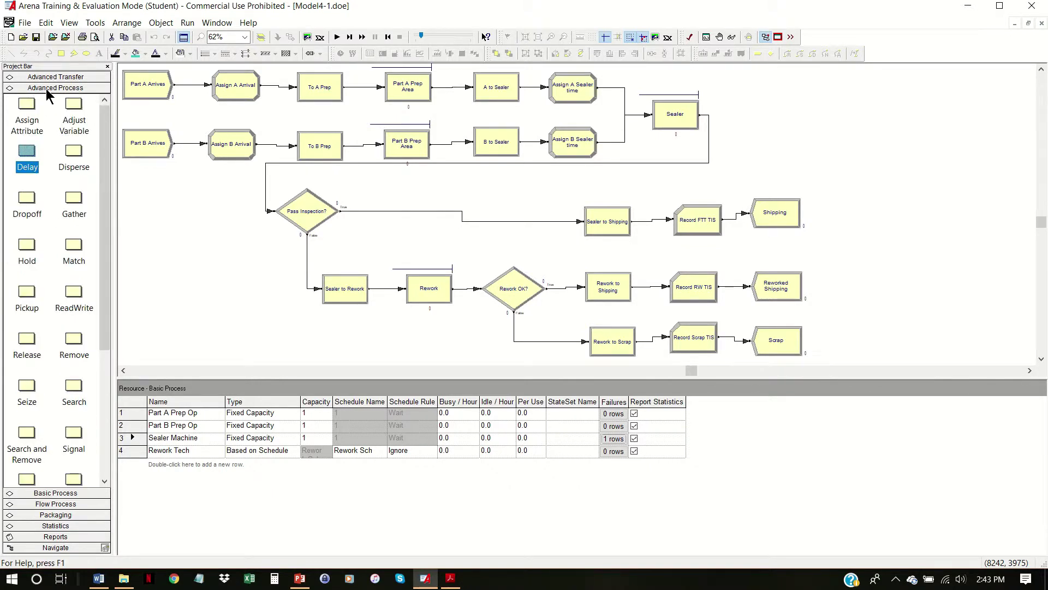
Make Sealer Failure a Time-type failure in the Failure spreadsheet.
drag(103, 257, 120, 389)
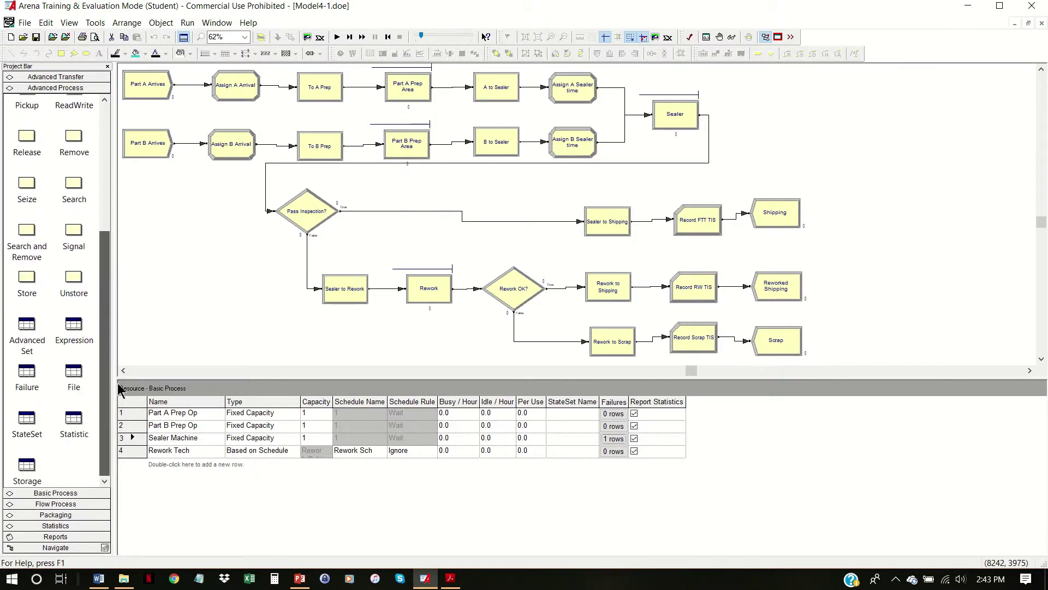
click(27, 374)
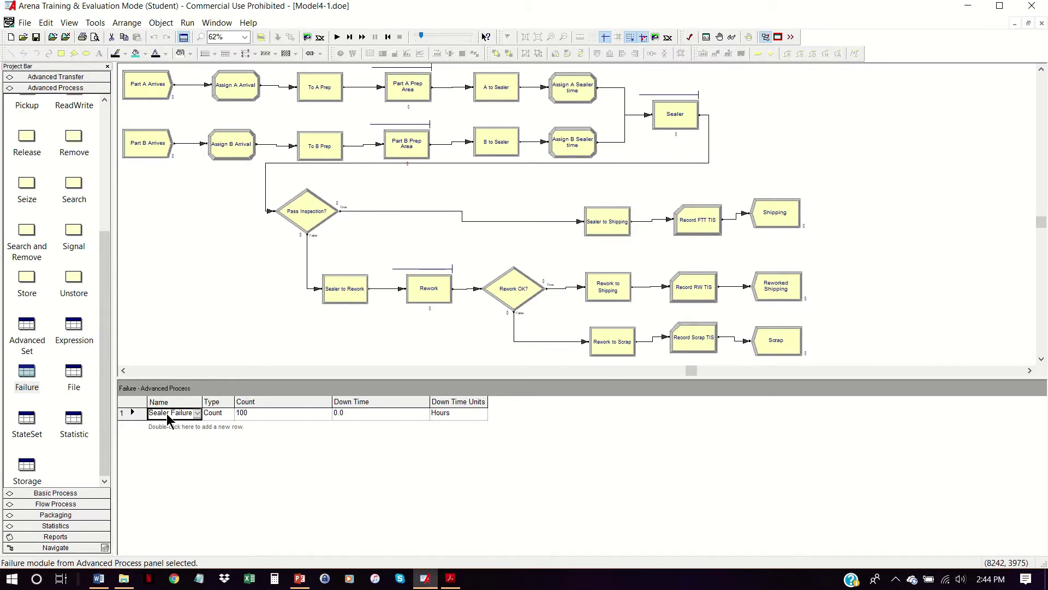
click(230, 413)
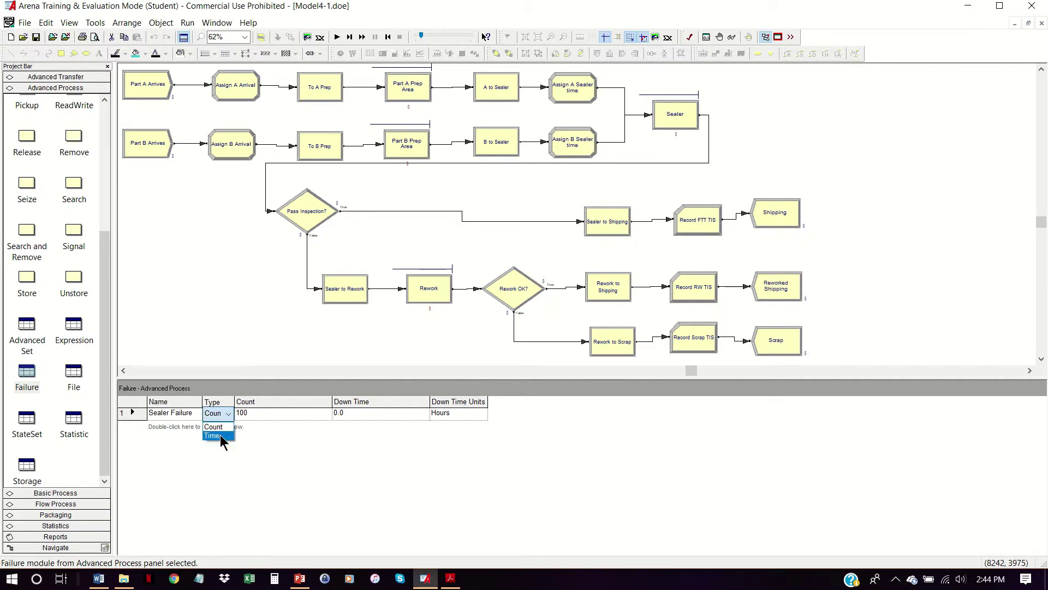
click(221, 434)
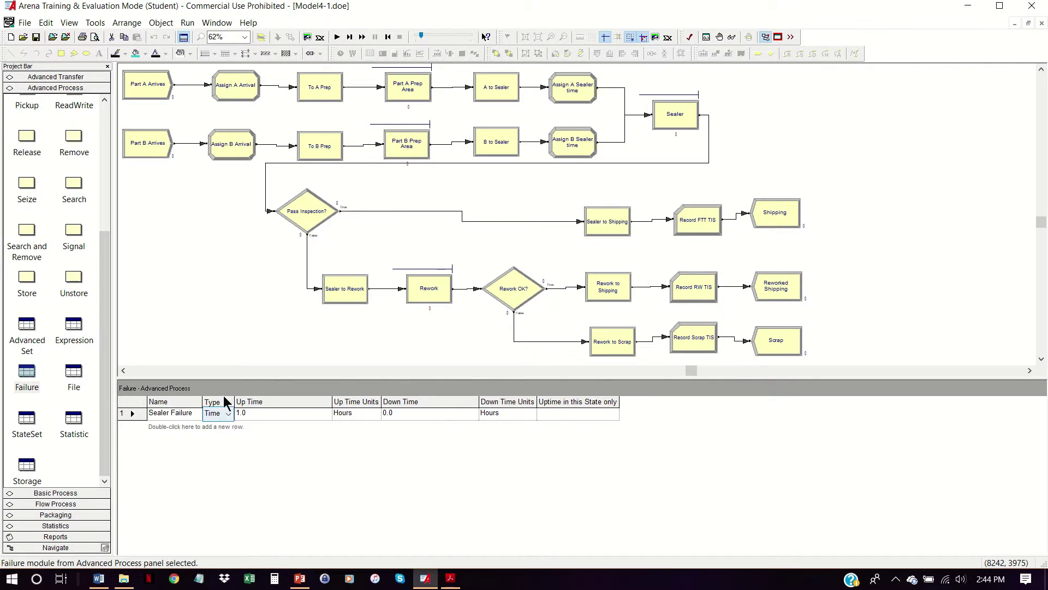
click(254, 413)
Set up time EXPO(120) minutes and down time EXPO(4) minutes.
click(286, 411)
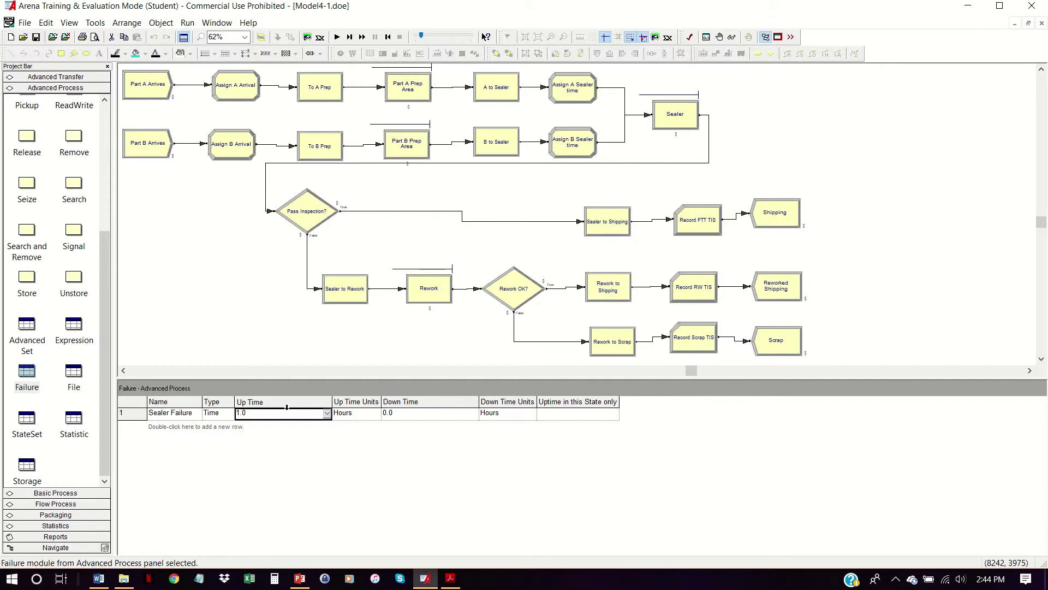
text(EXPO()
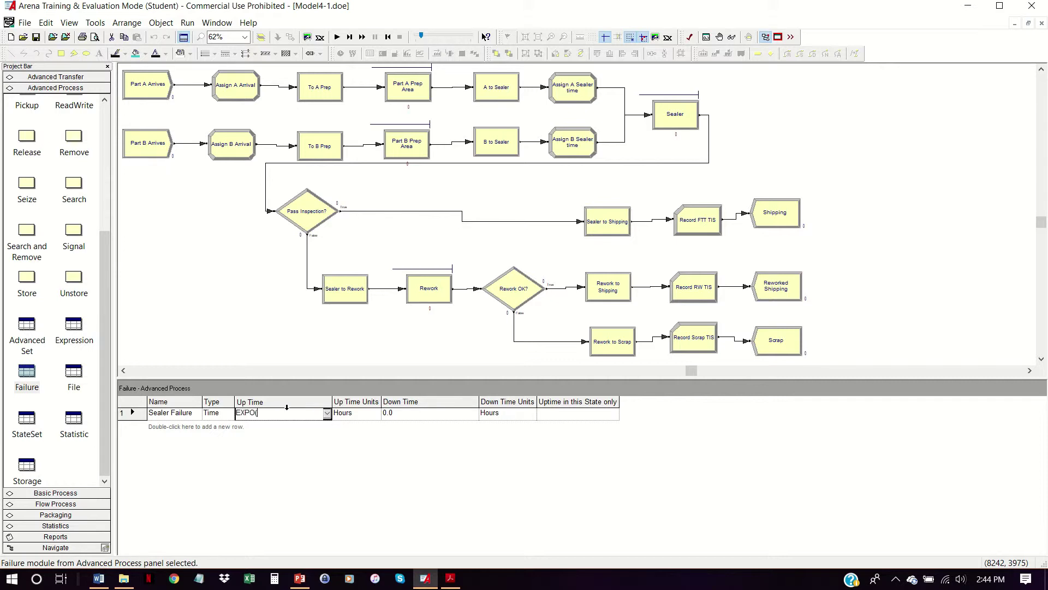
text(120))
key(Tab)
text(m)
key(Tab)
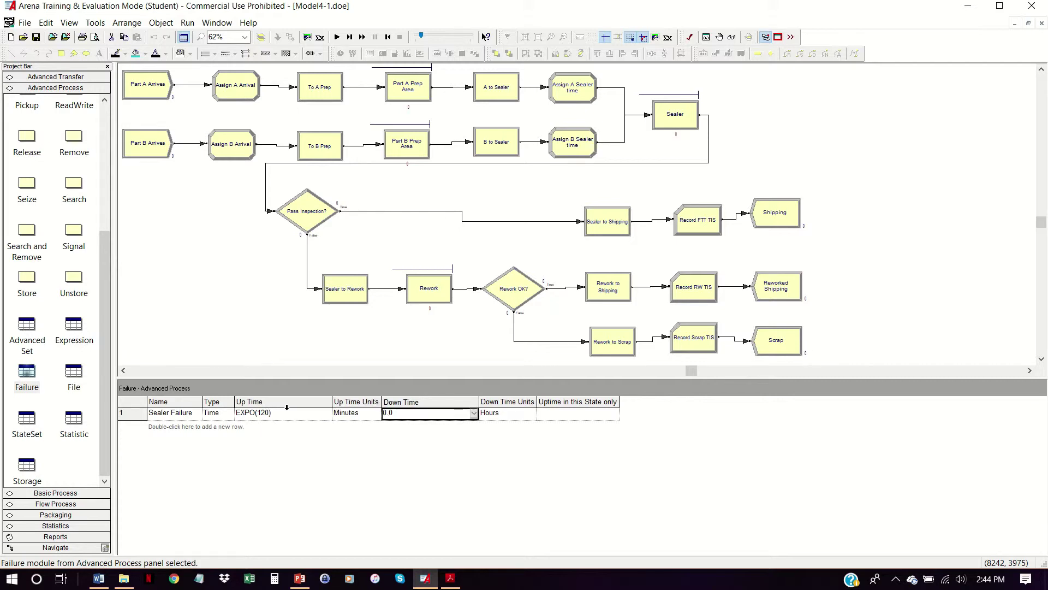
text(EXPO)
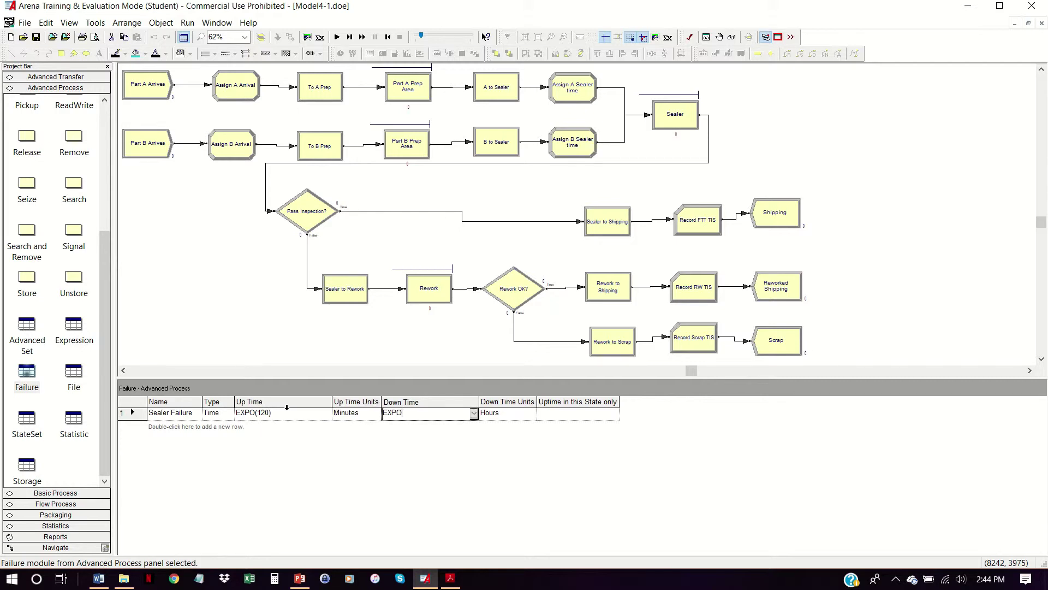
text((4))
key(Tab)
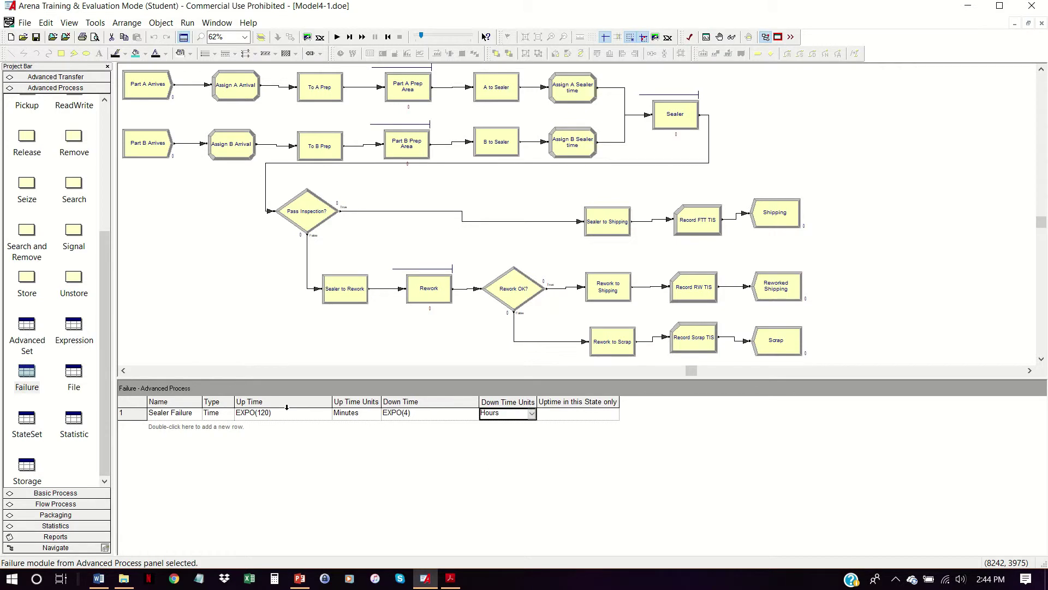
text(m)
click(231, 218)
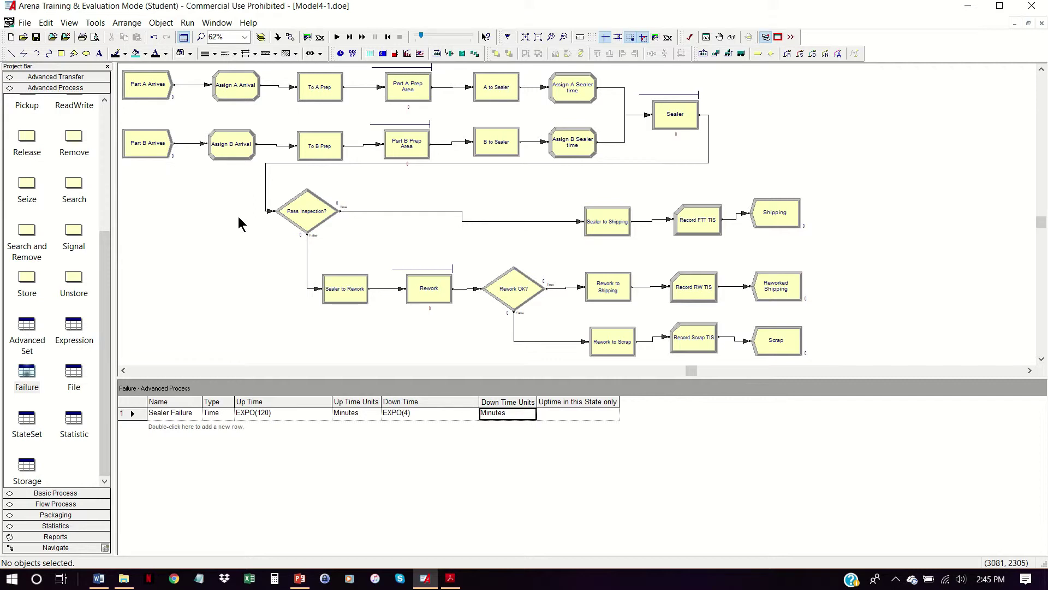
Add a statistic named No Racks Needed, widening the Name column.
click(431, 285)
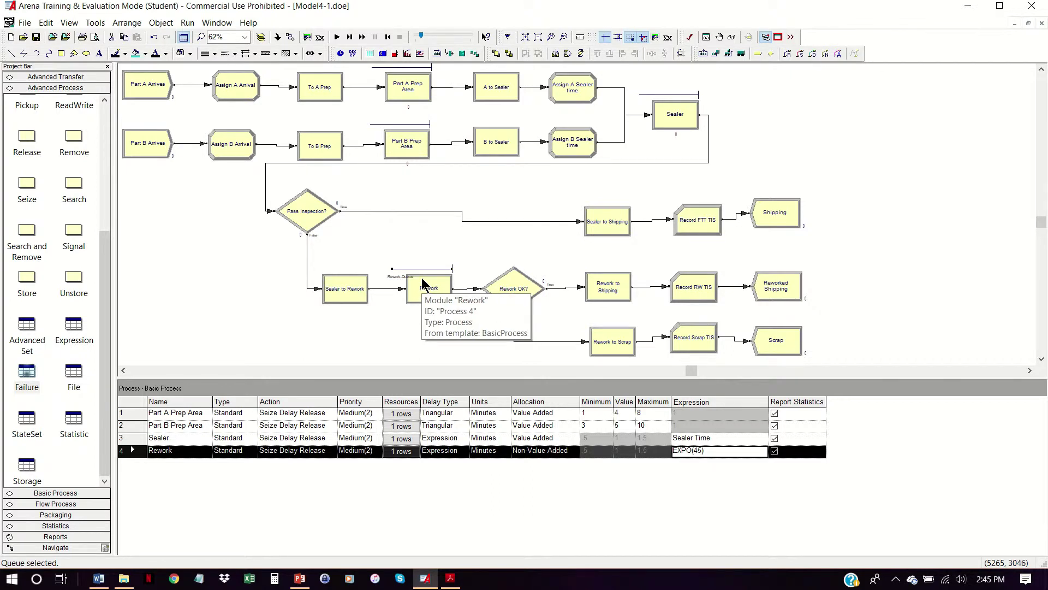
click(434, 248)
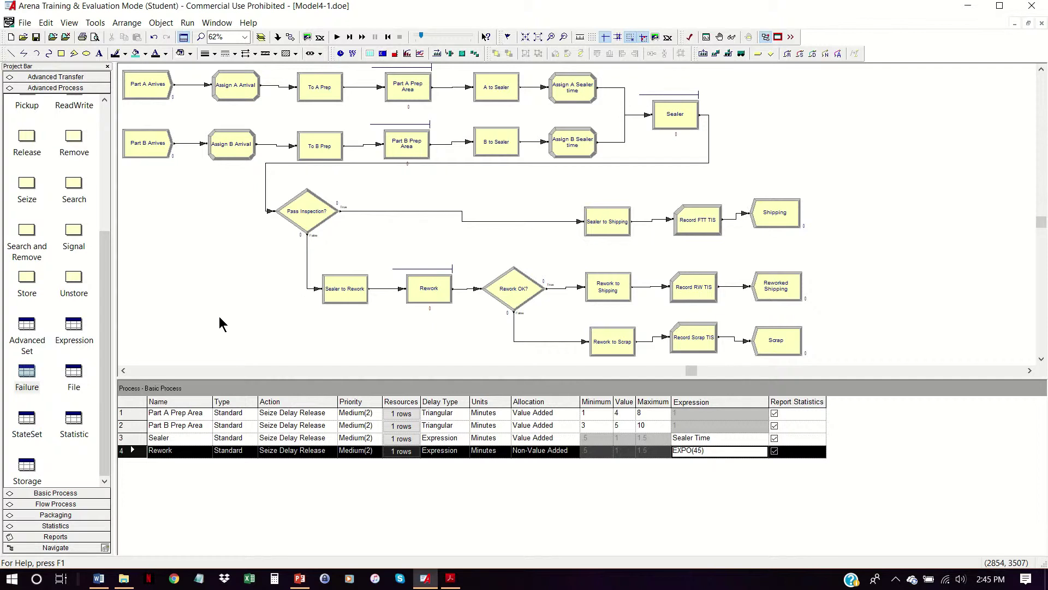
click(76, 420)
double_click(227, 424)
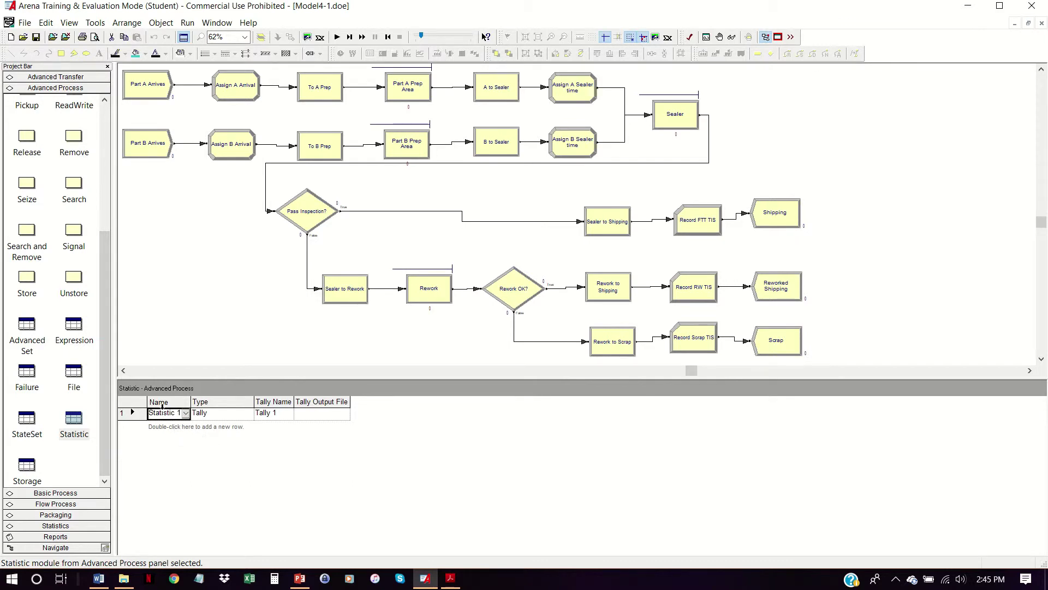
text(No)
key(BackSpace)
text(eeded)
drag(191, 401, 251, 398)
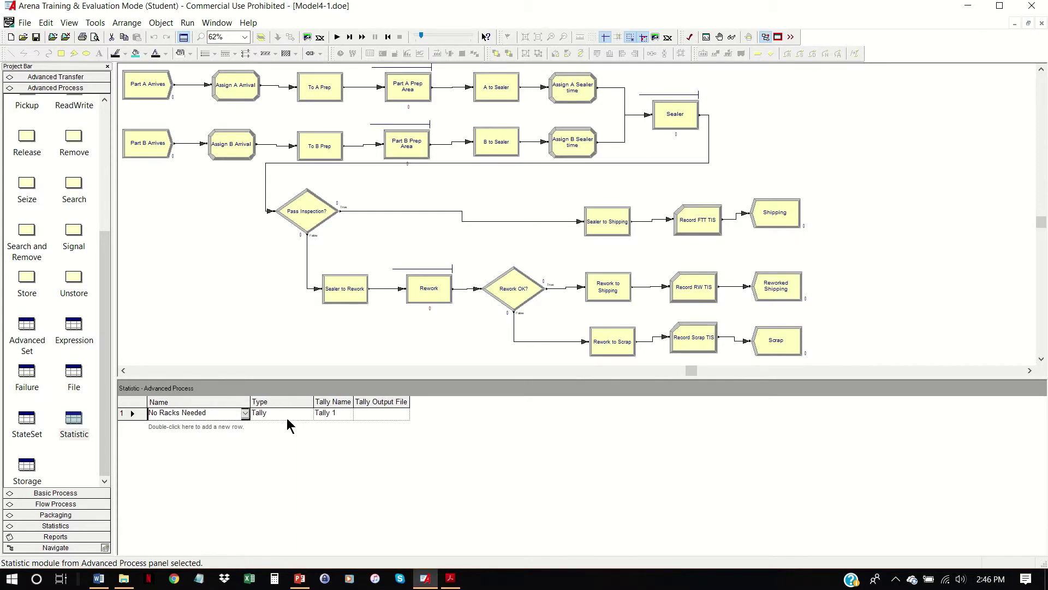
Make No Racks Needed a Frequency statistic with Value frequency type.
click(304, 414)
click(308, 414)
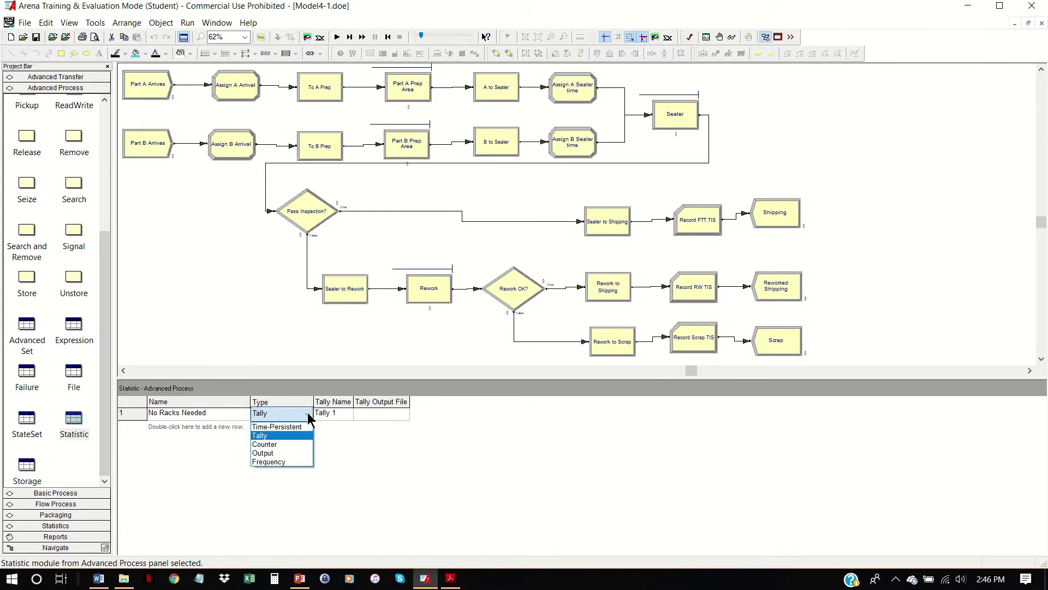
click(269, 461)
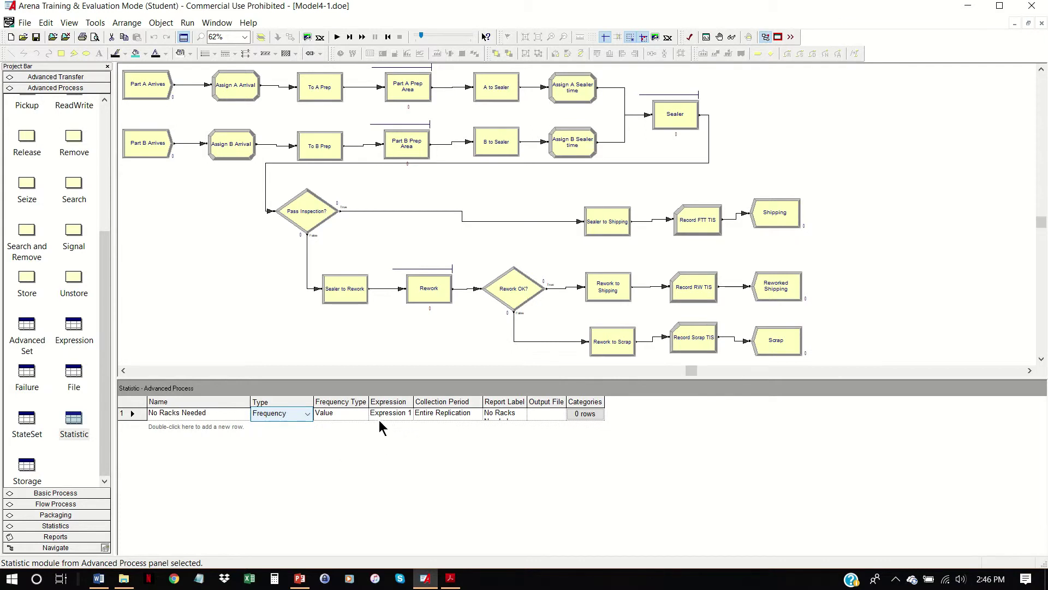
click(355, 413)
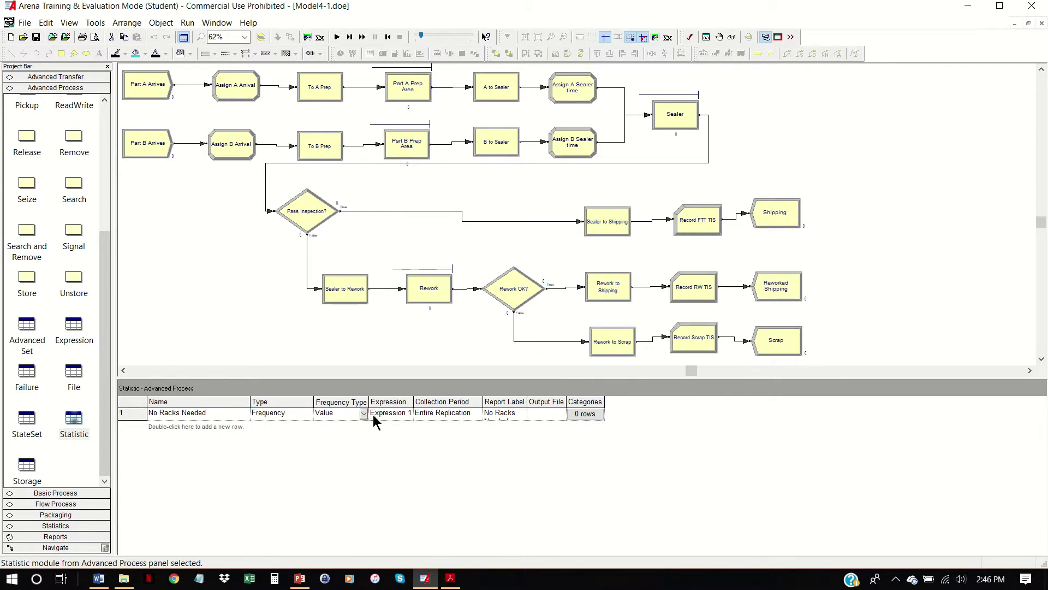
click(363, 413)
click(364, 413)
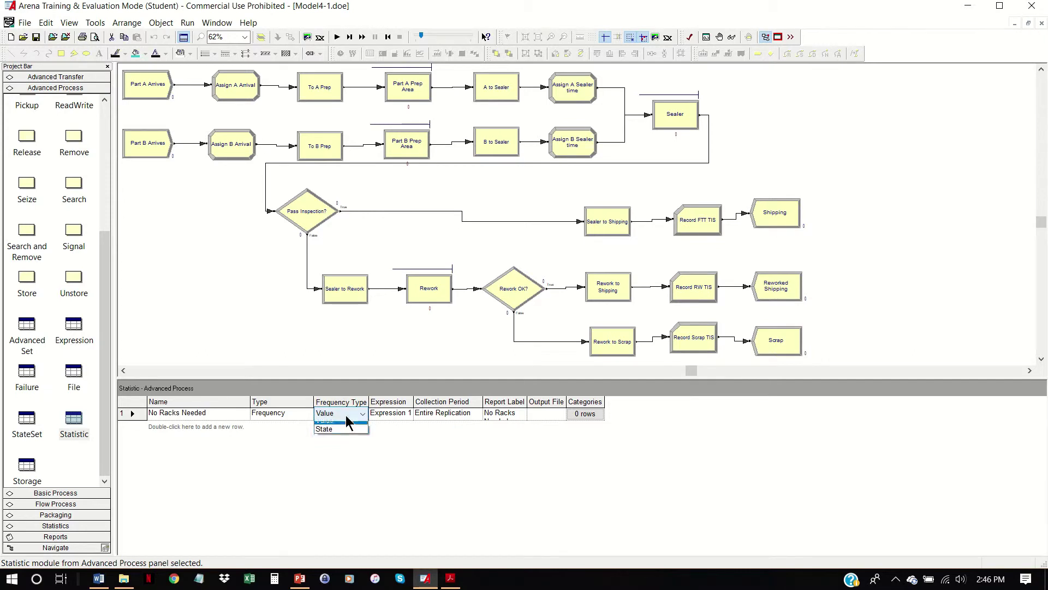
click(347, 412)
click(334, 420)
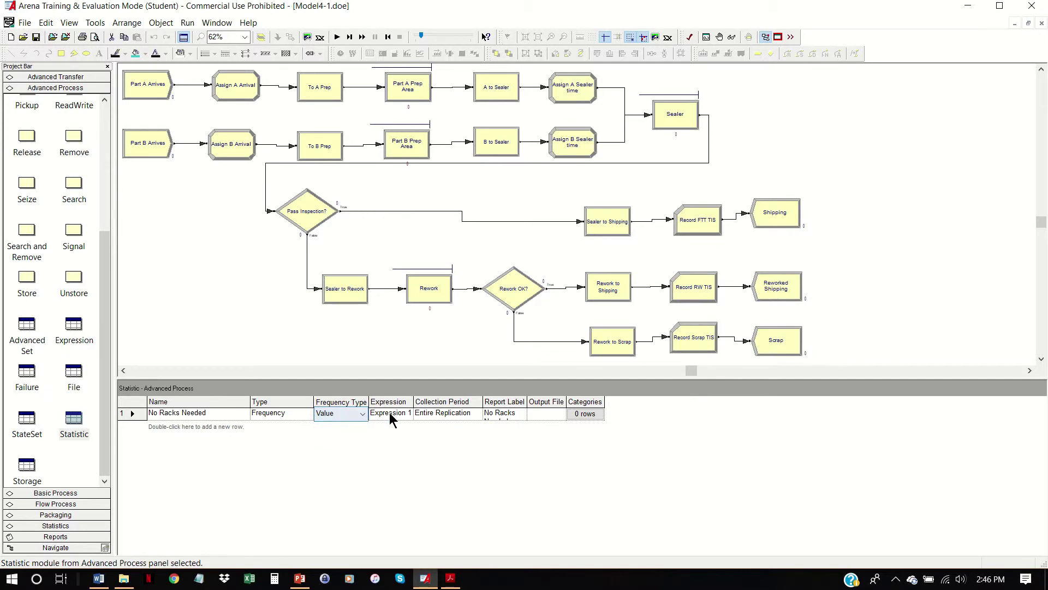
drag(414, 402, 456, 401)
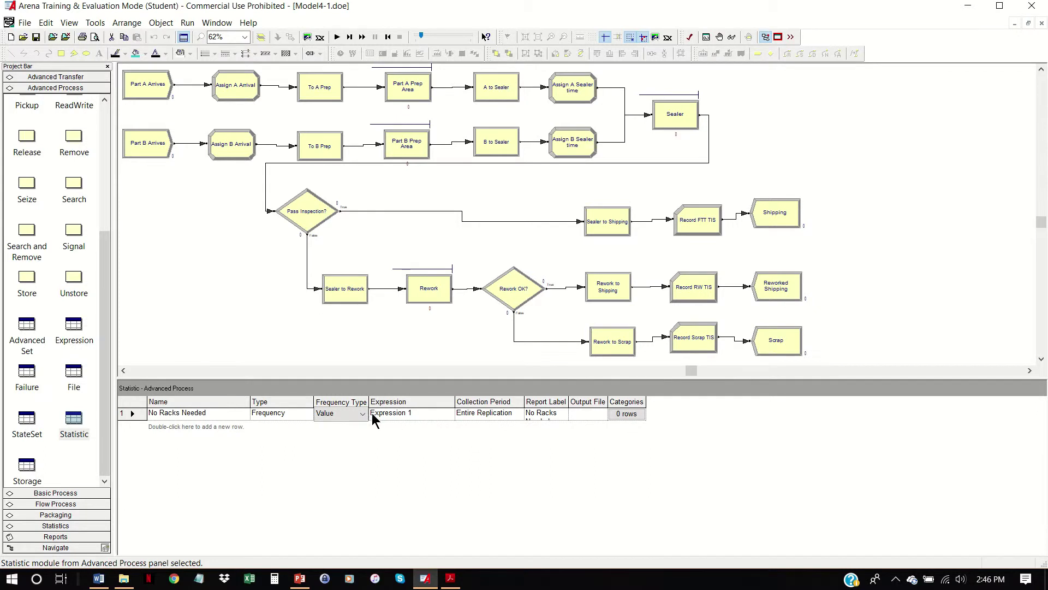
click(398, 414)
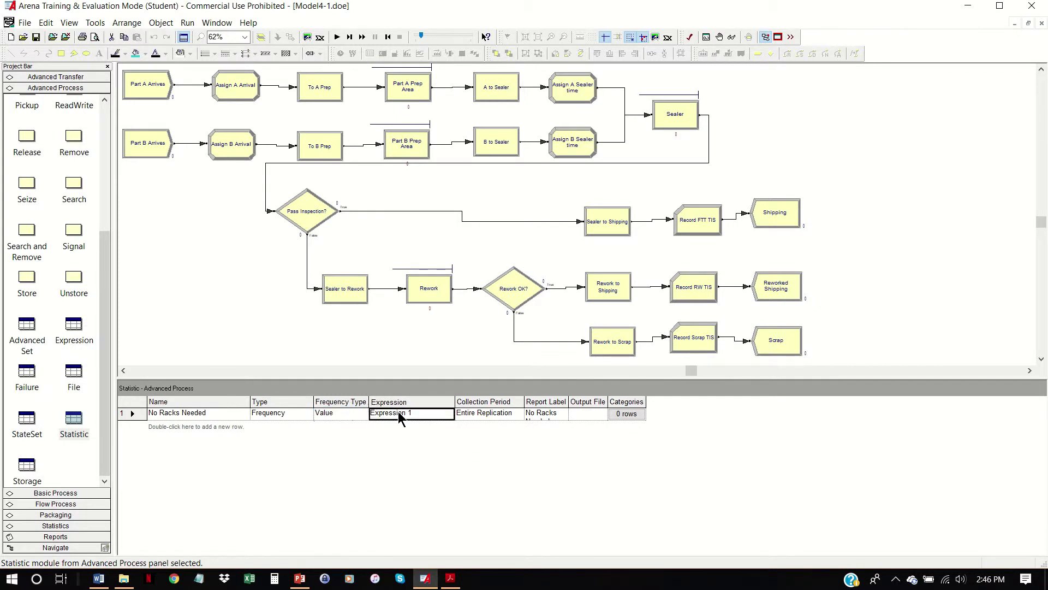
right_click(444, 412)
Build NQ(Rework.Queue) as the expression and widen the Report Label column.
click(468, 451)
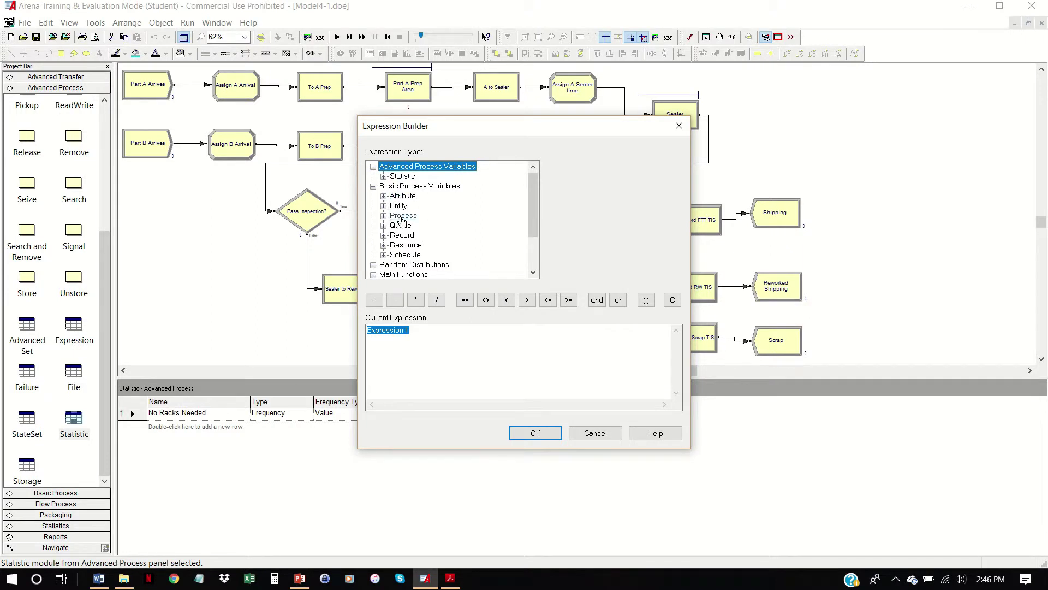
double_click(401, 225)
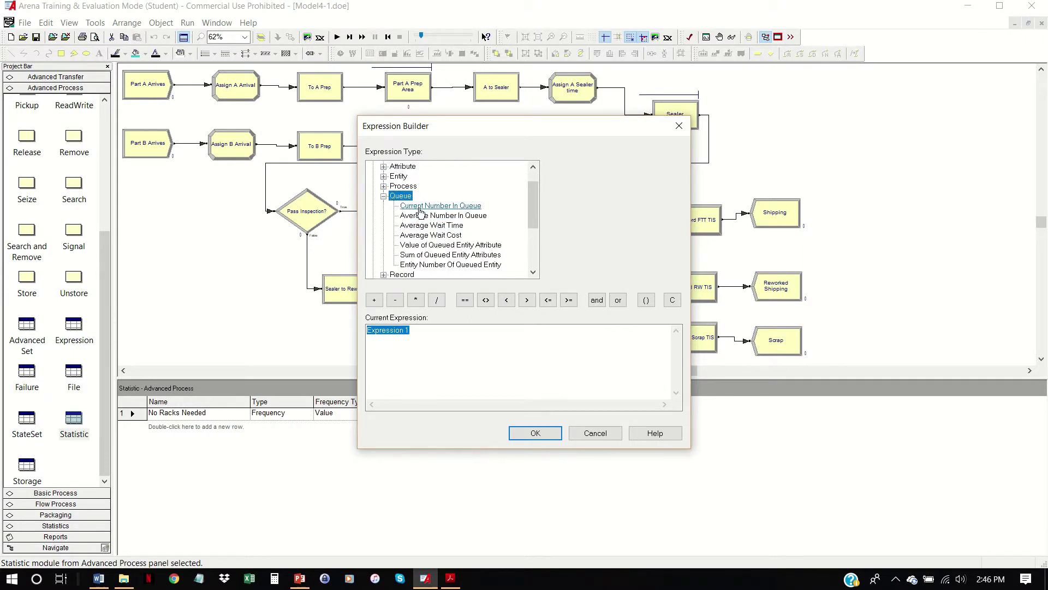
click(420, 208)
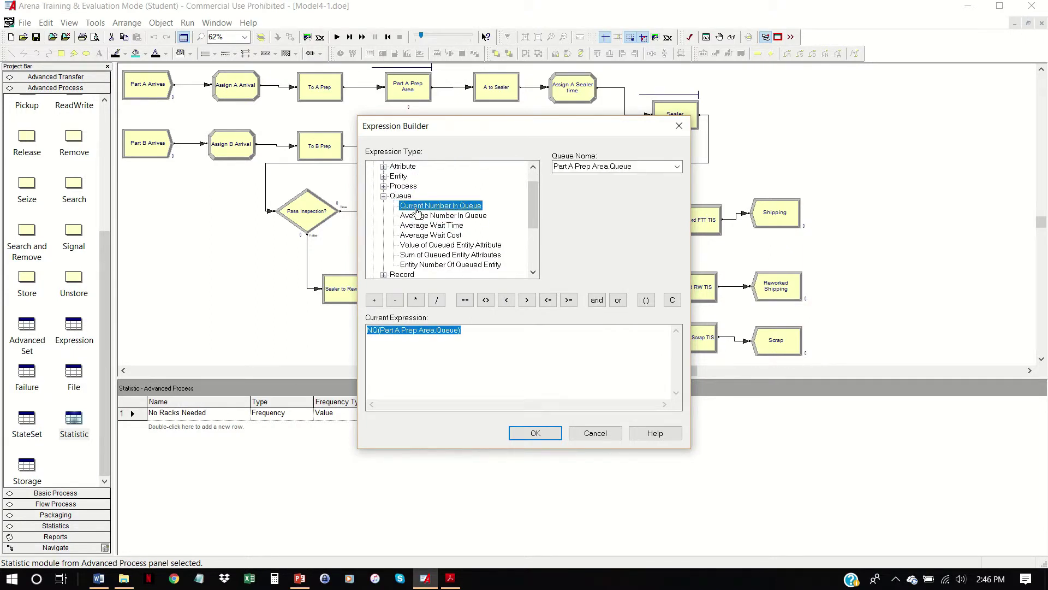
click(677, 166)
click(548, 197)
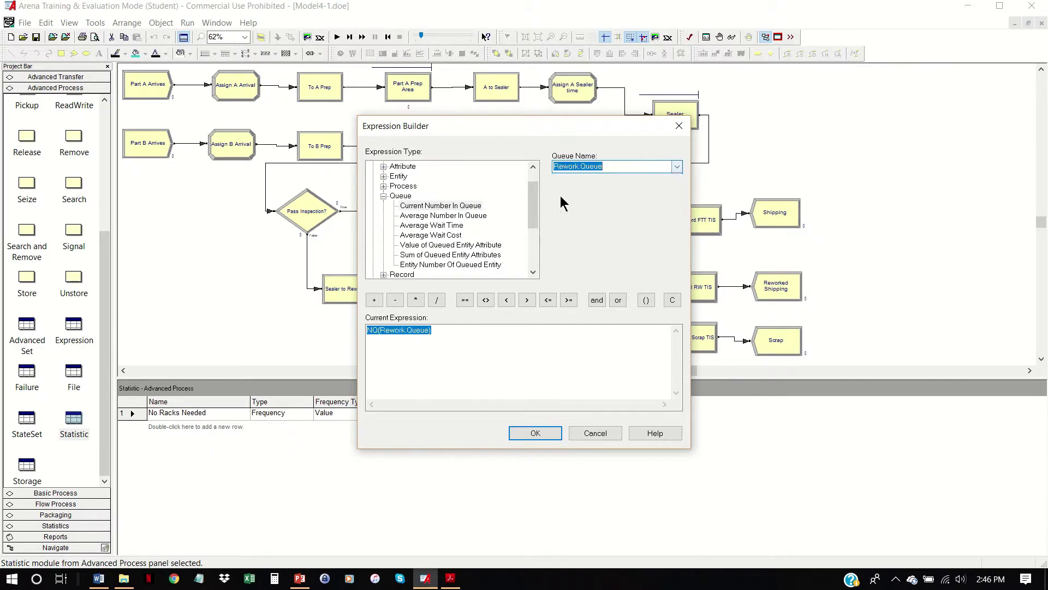
click(557, 433)
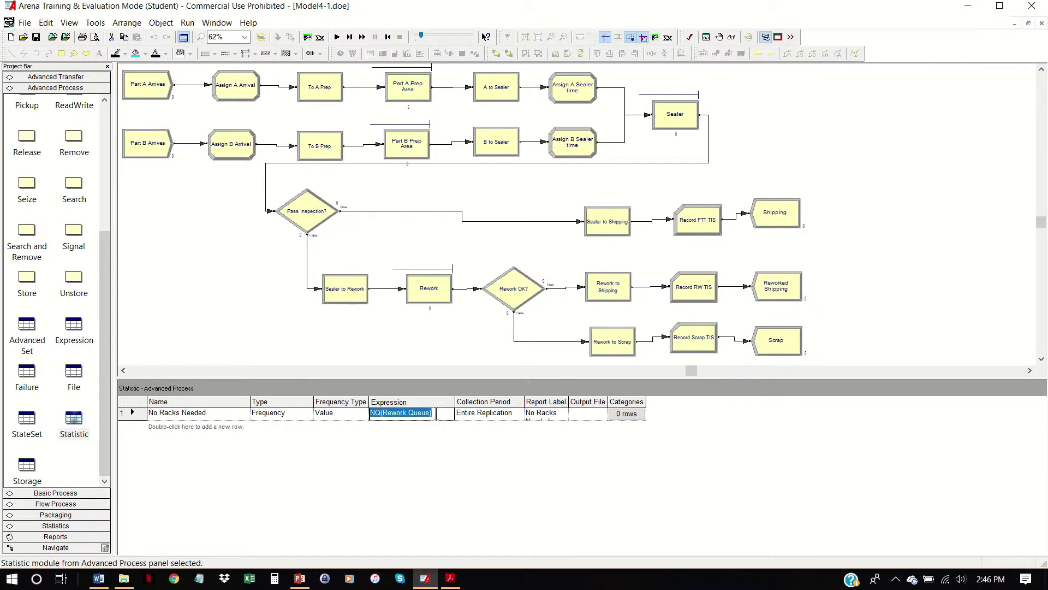
drag(568, 400, 591, 400)
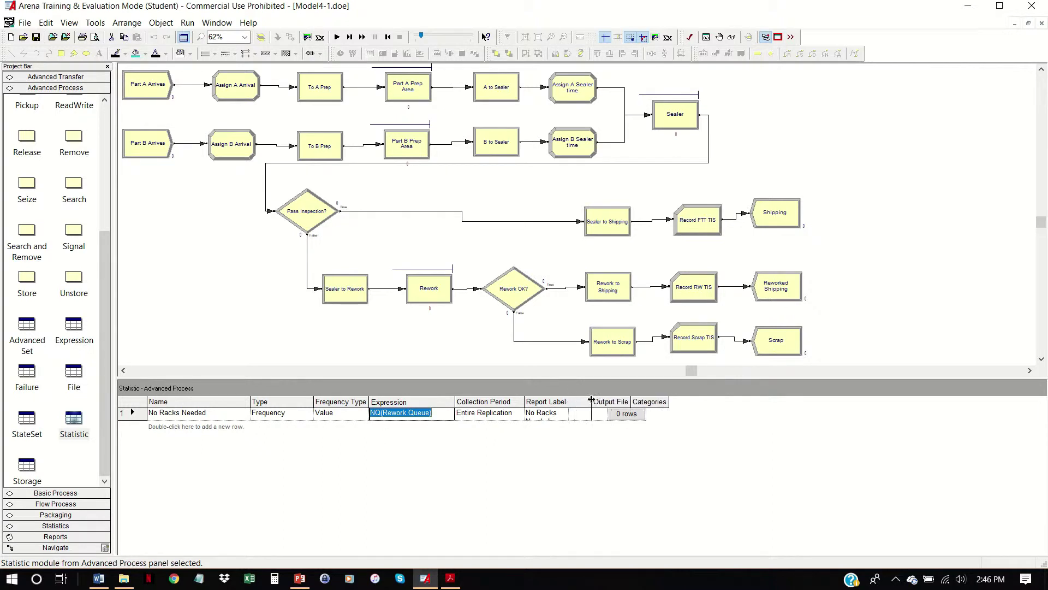
Enlarge the No Racks Needed categories window and add three category rows.
click(652, 415)
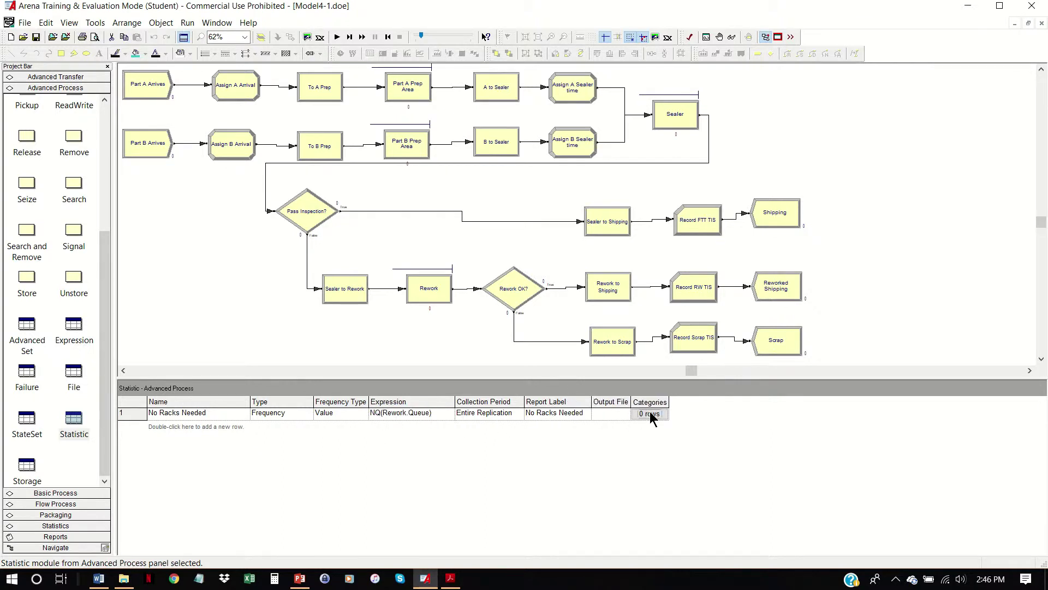
drag(729, 335, 439, 238)
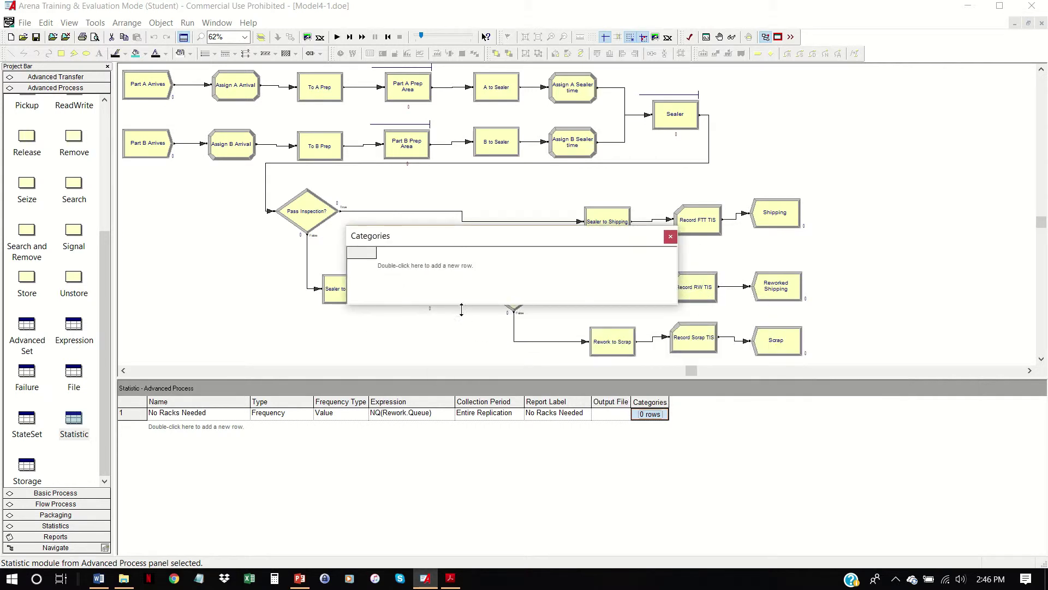
drag(461, 306, 463, 376)
double_click(463, 322)
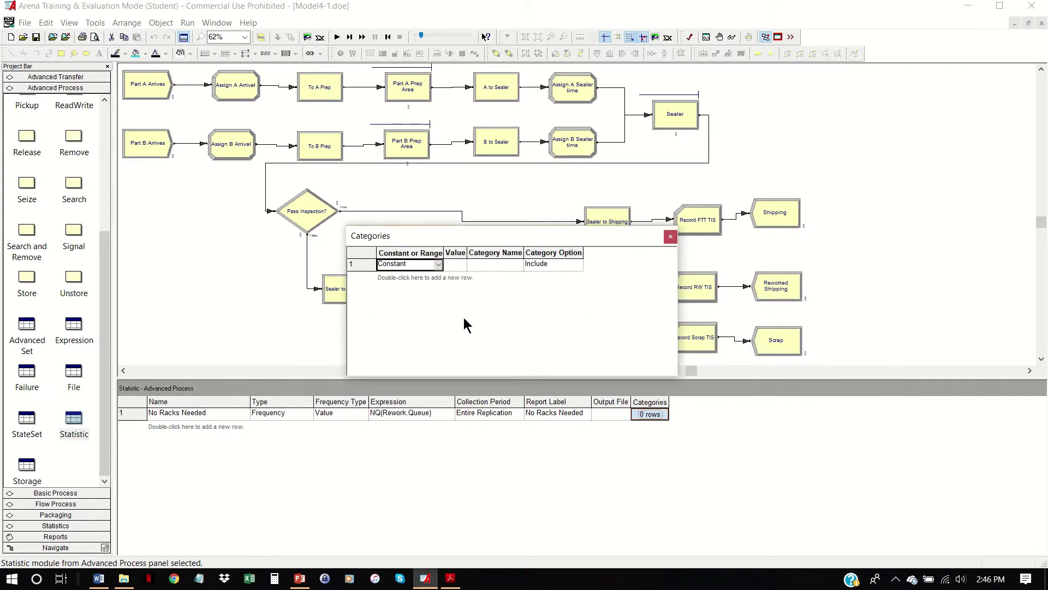
double_click(463, 328)
double_click(463, 328)
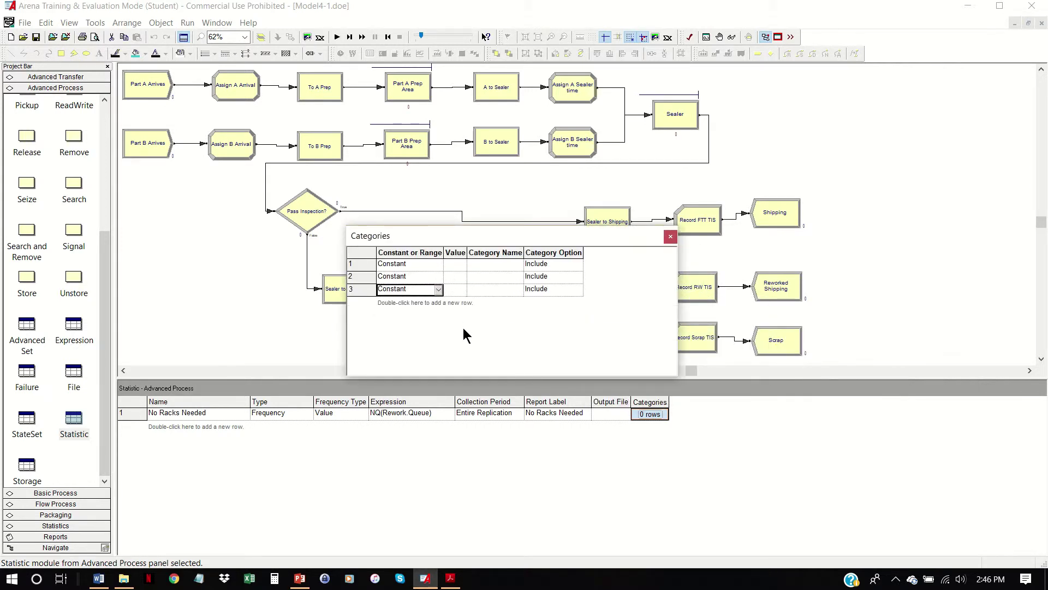
Set category row 1 to constant 0 named '0 Racks'.
click(421, 263)
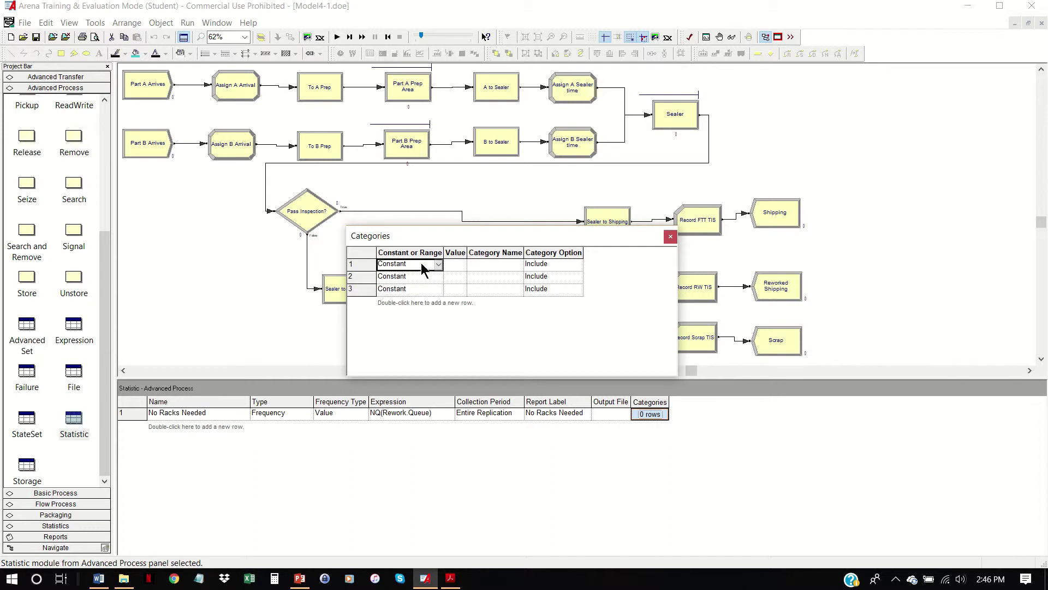
click(456, 262)
text(0)
key(Tab)
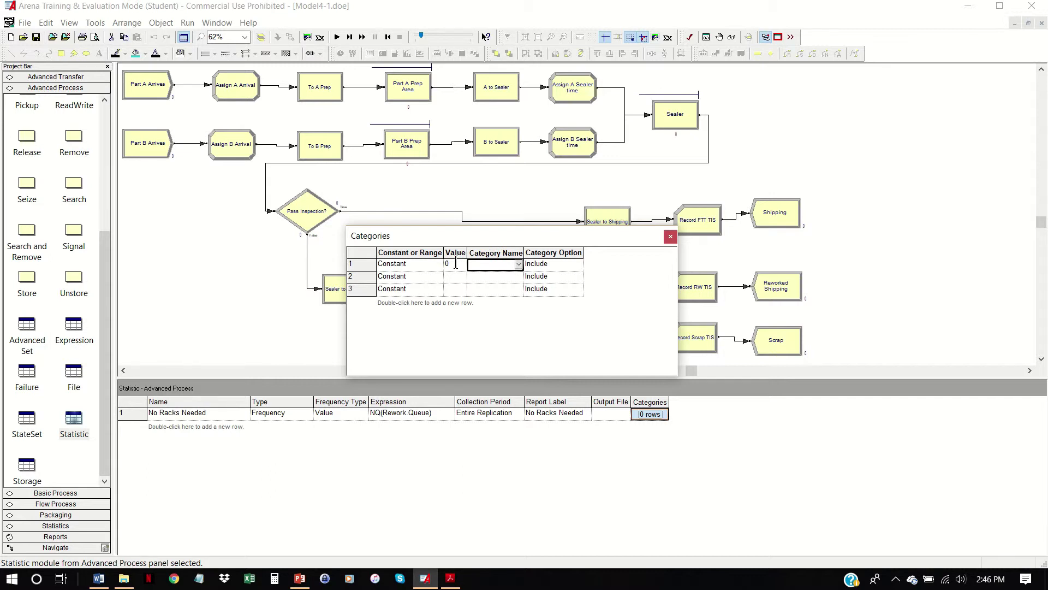
text(N)
key(BackSpace)
text(0 Racks)
Make category row 2 a range from 1 to 10 named '1 Rack'.
click(434, 278)
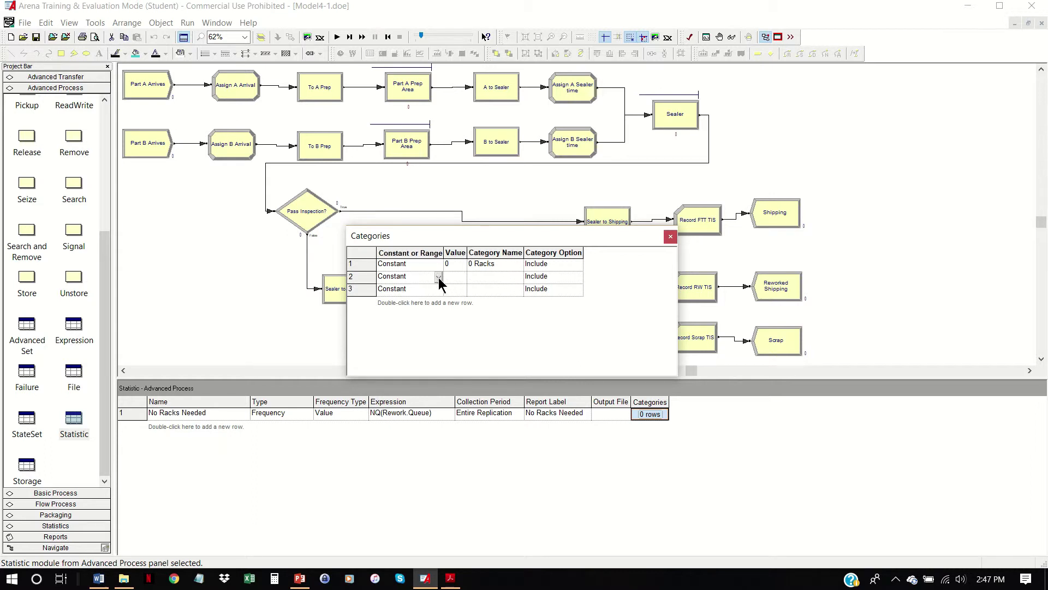
click(438, 277)
click(420, 299)
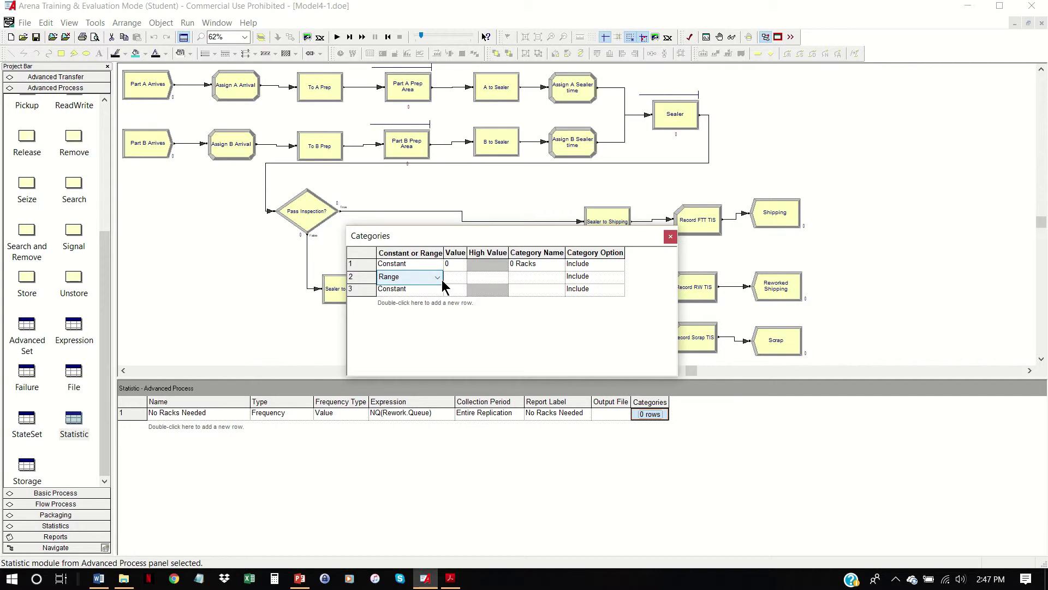
click(450, 278)
text(1)
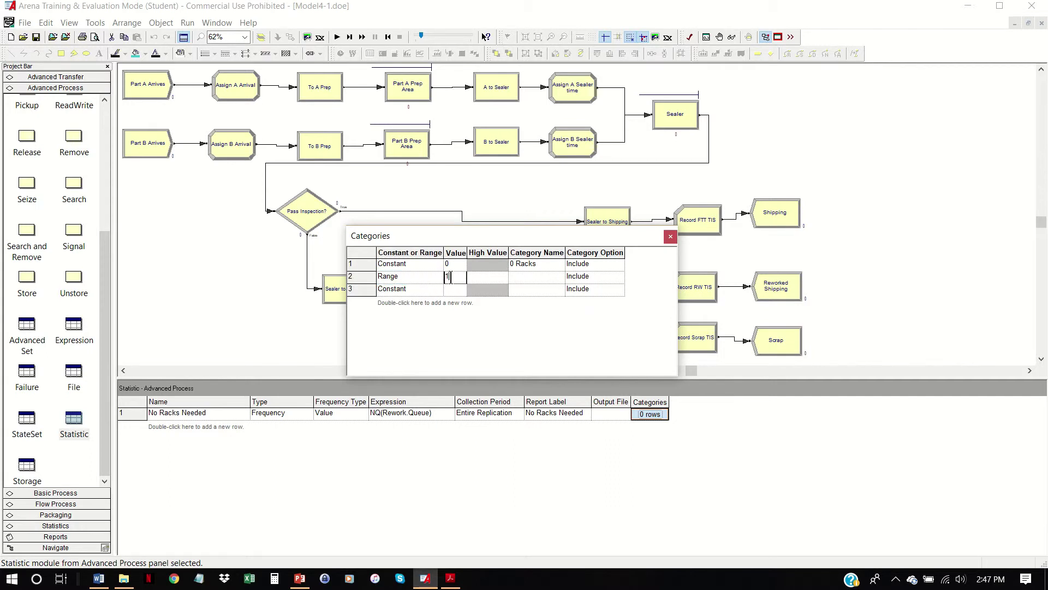
key(Tab)
key(Tab)
text(10)
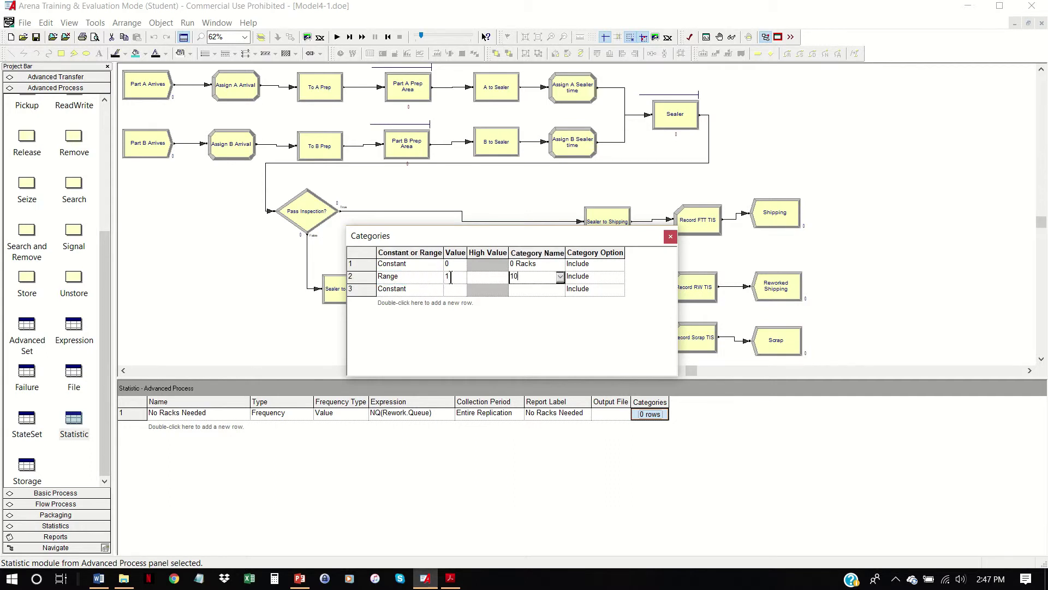
click(451, 278)
key(Tab)
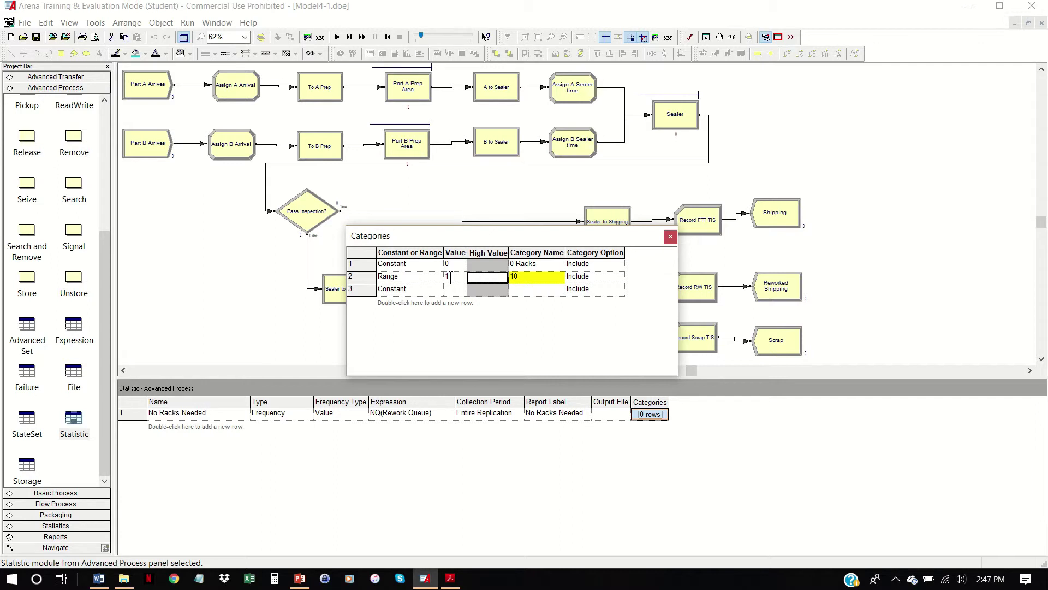
key(Tab)
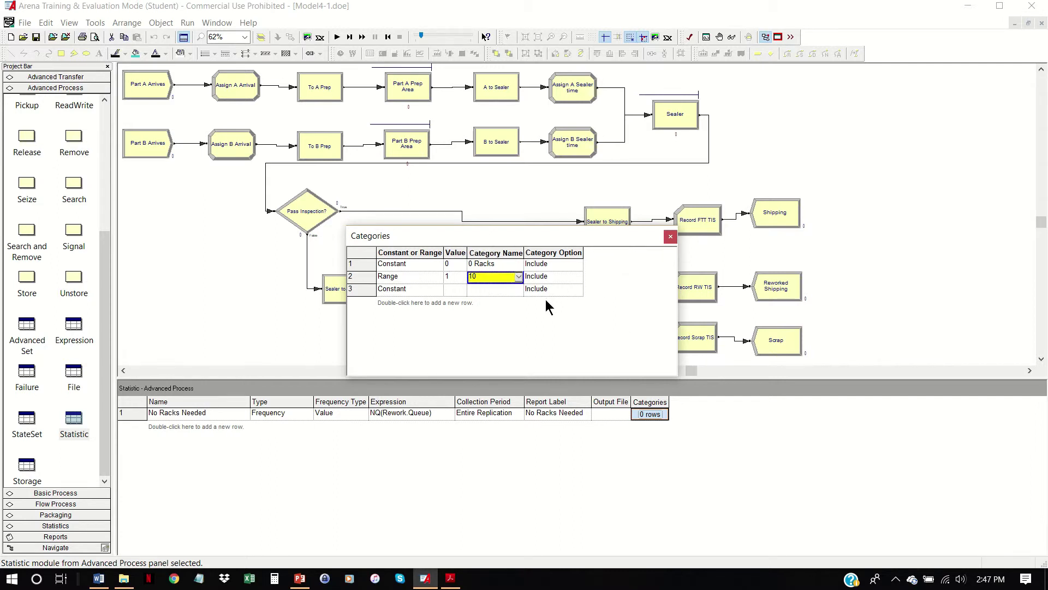
text(10)
click(422, 275)
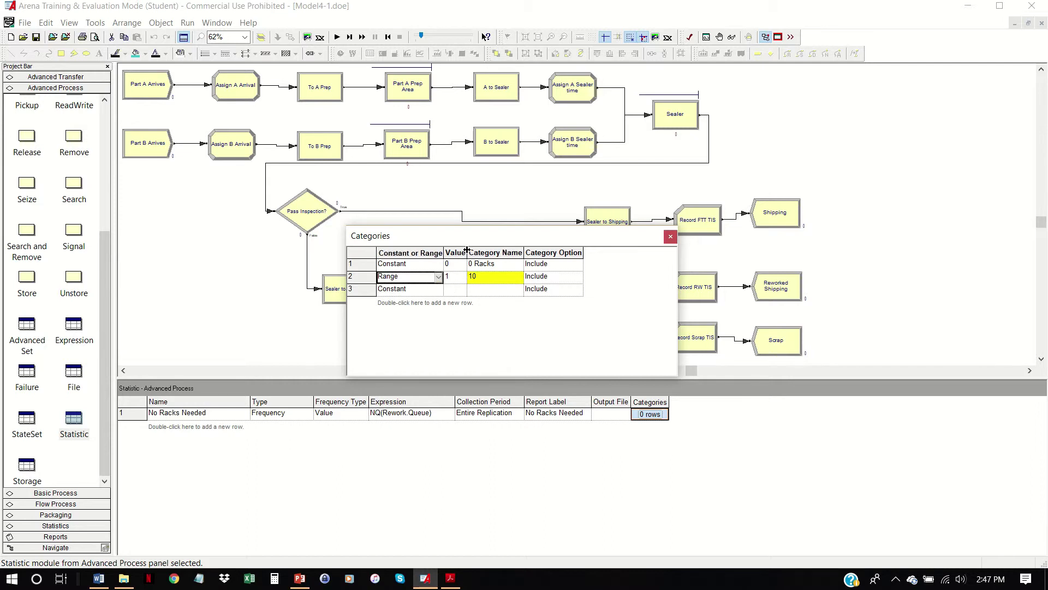
click(551, 280)
text(1 Rack)
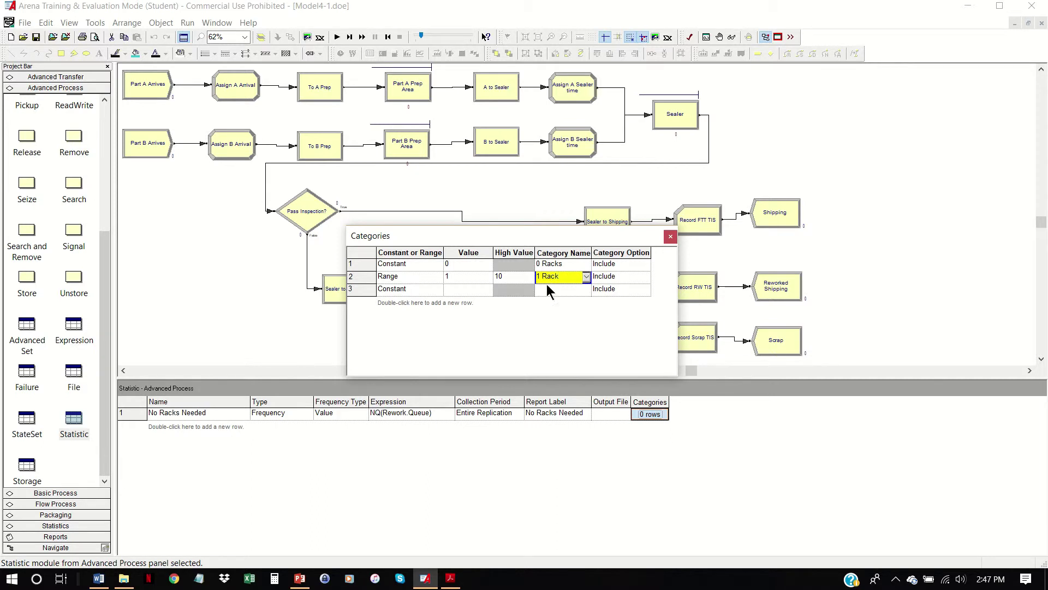
click(415, 290)
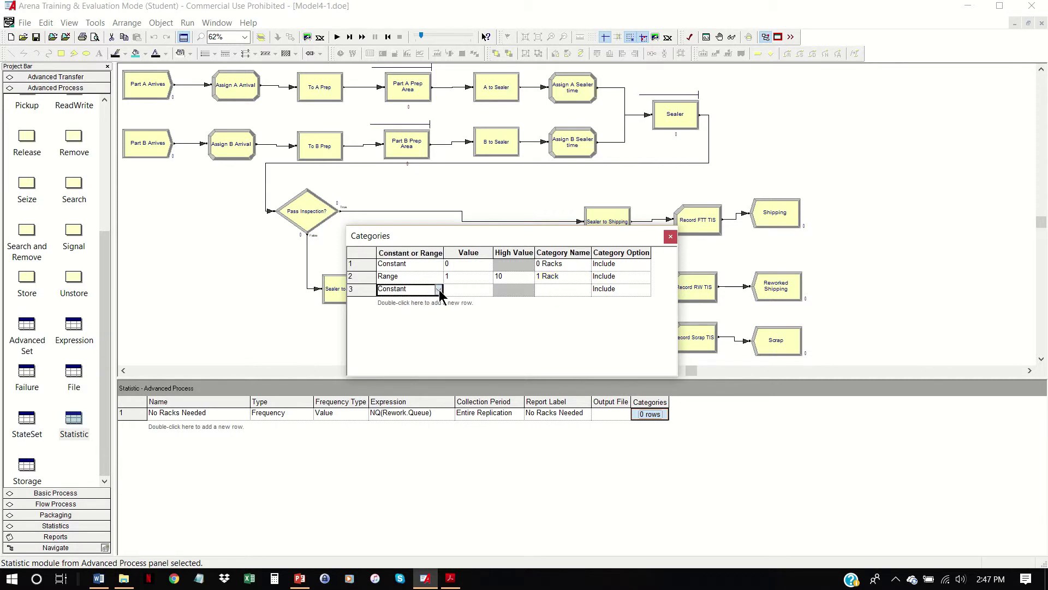
Make category row 3 a range from 11 to 20 named '2 Racks'.
click(439, 290)
click(418, 309)
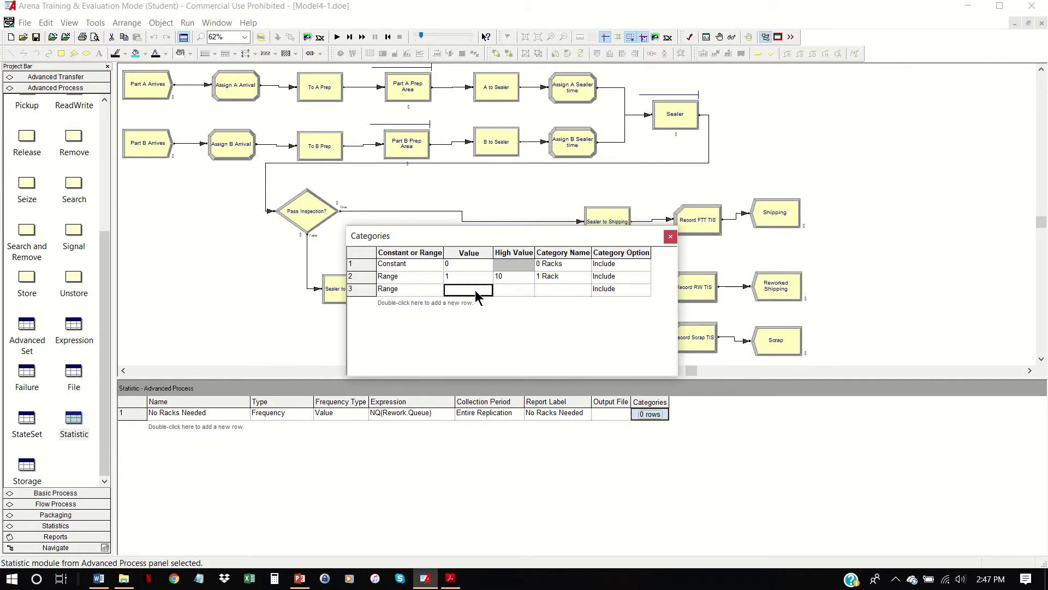
text(11)
key(Tab)
text(20)
key(Tab)
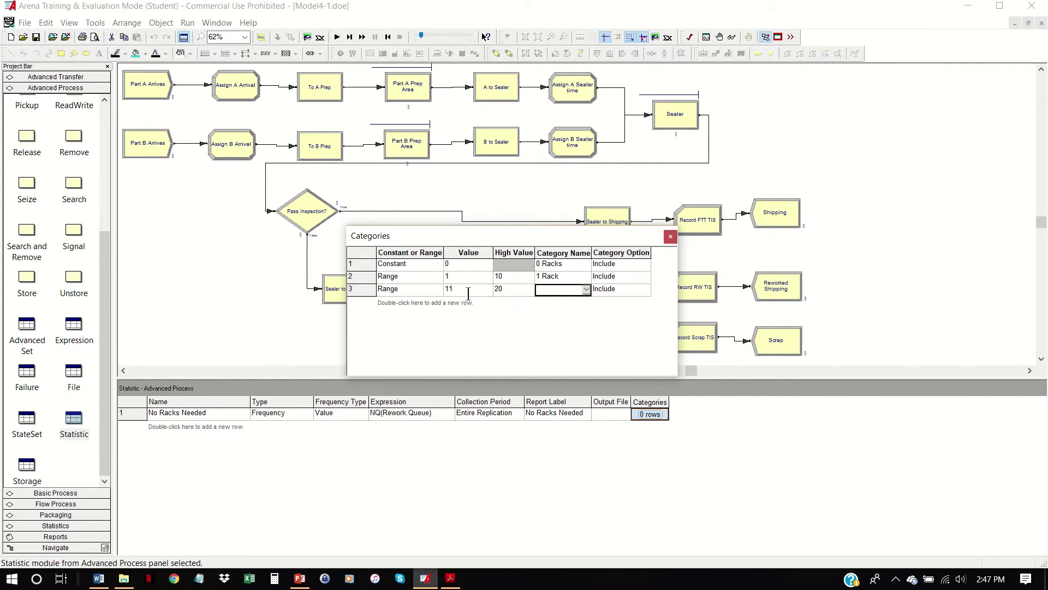
text(2 Racks)
Add a fourth category row as a range from 21 to 30 named '3 racks'.
double_click(454, 337)
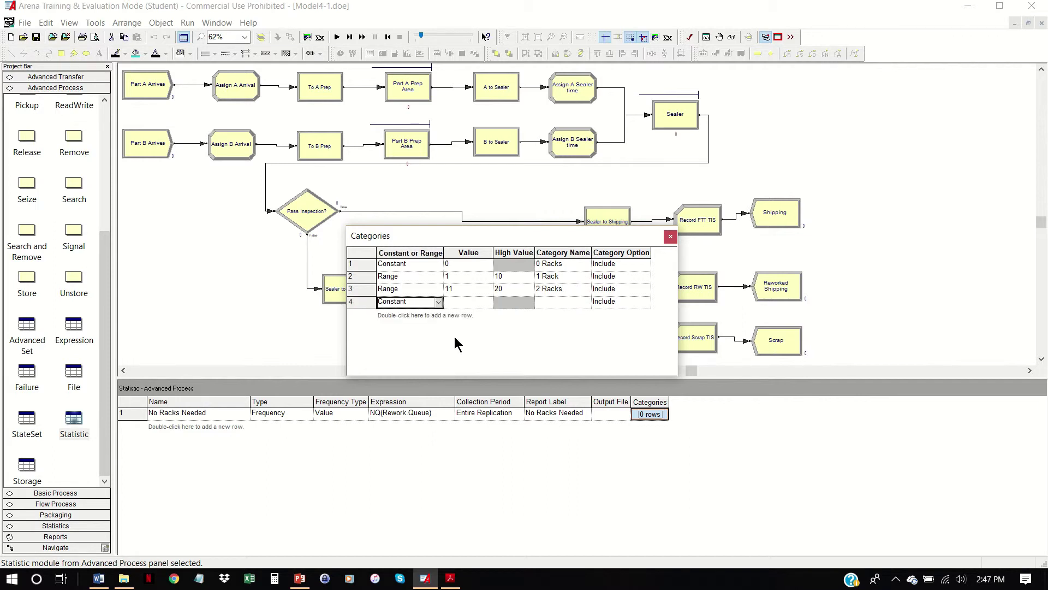
click(438, 302)
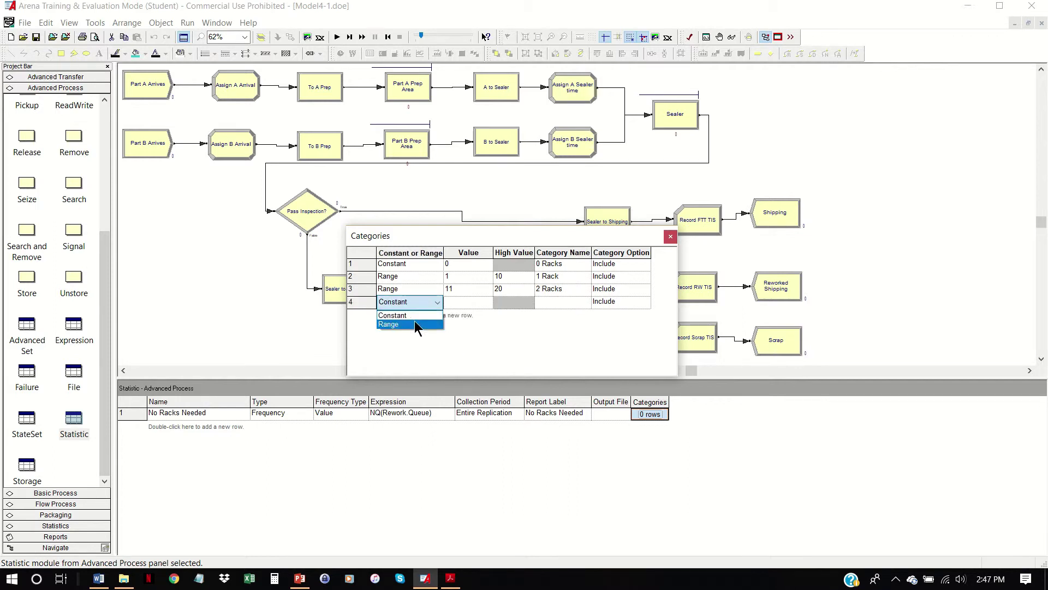
click(415, 320)
click(463, 302)
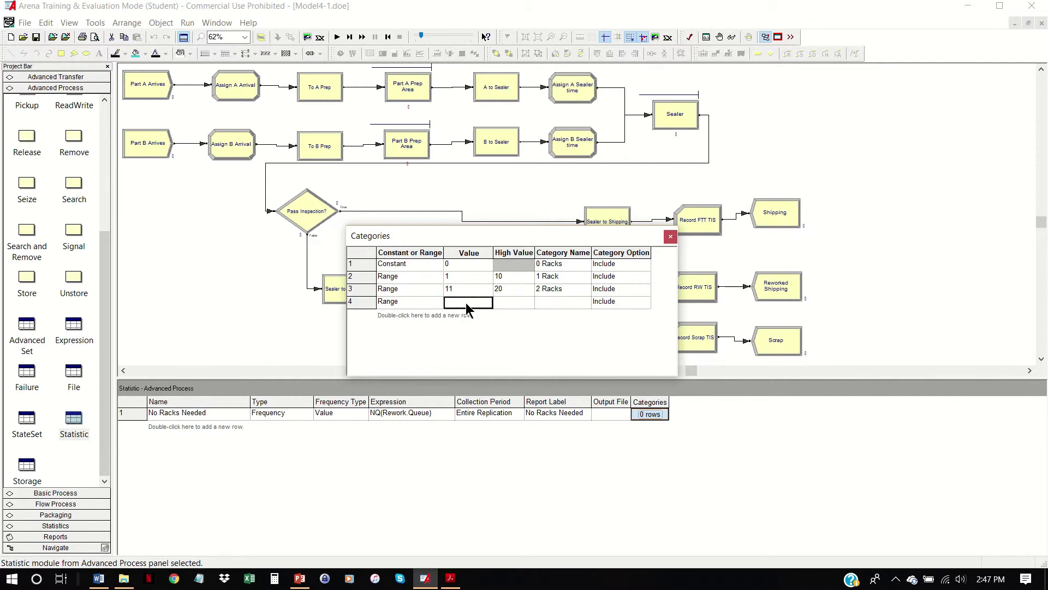
text(21)
key(Tab)
text(30)
key(Tab)
text(3)
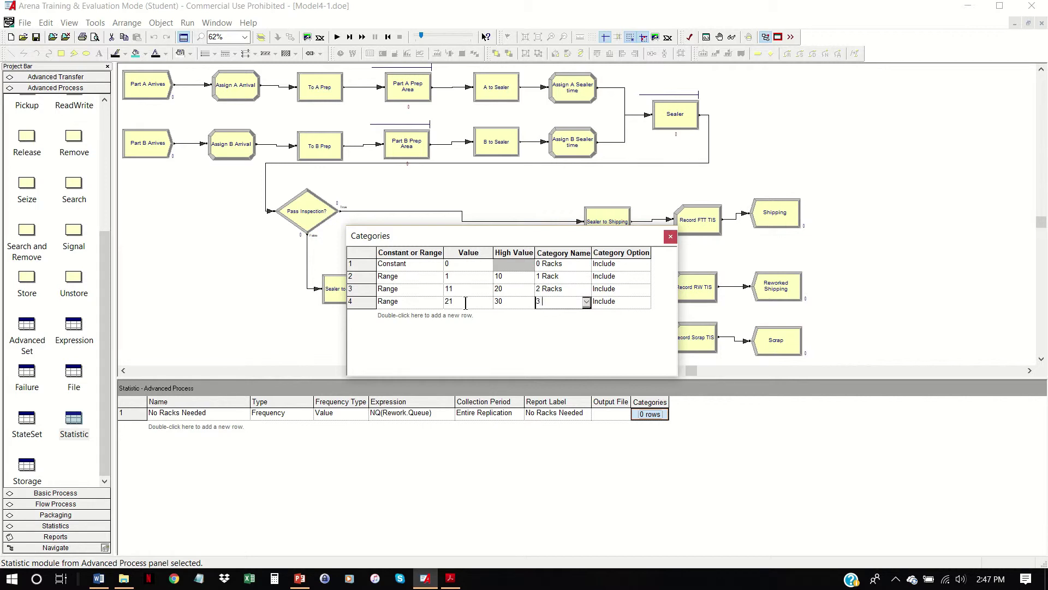
text( racks)
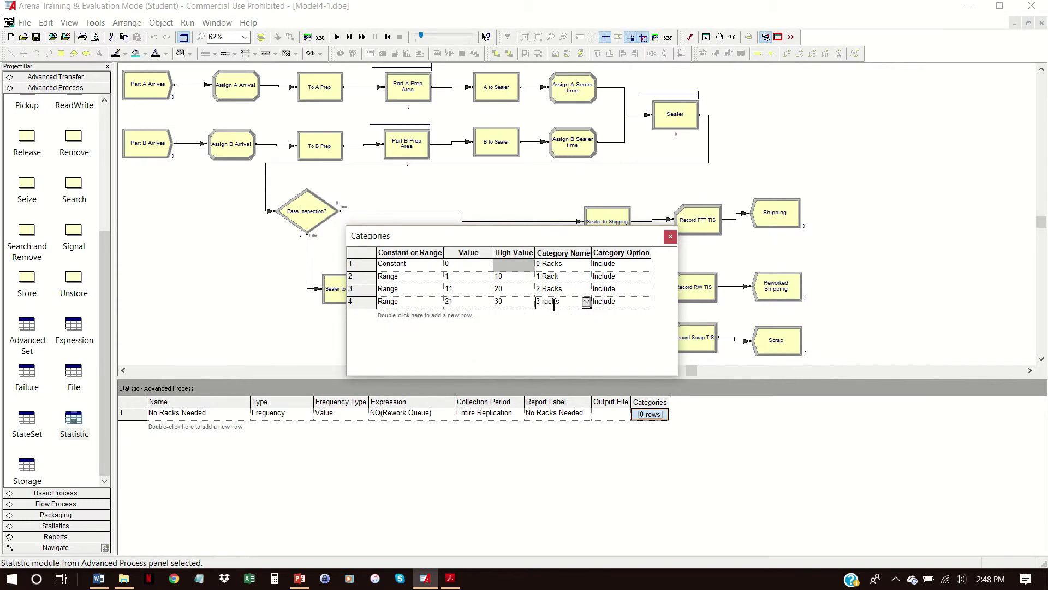
Correct the row 4 name to '3 Racks' and close the Categories dialog with four categories.
key(Delete)
text(R)
click(671, 240)
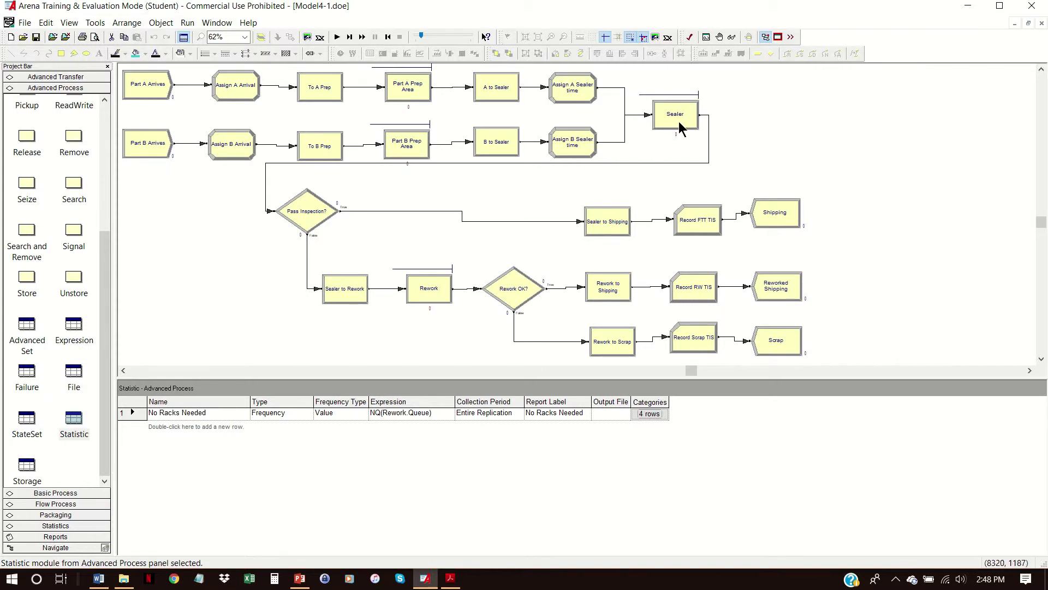
Add a new statistic named 'Sealer States' of type Frequency.
double_click(275, 466)
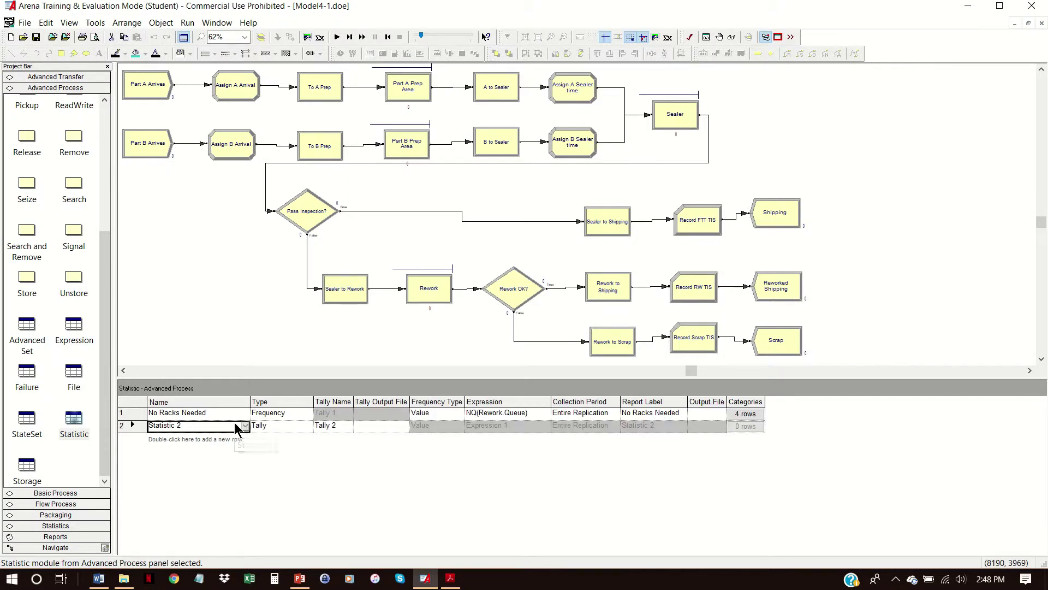
text(Se)
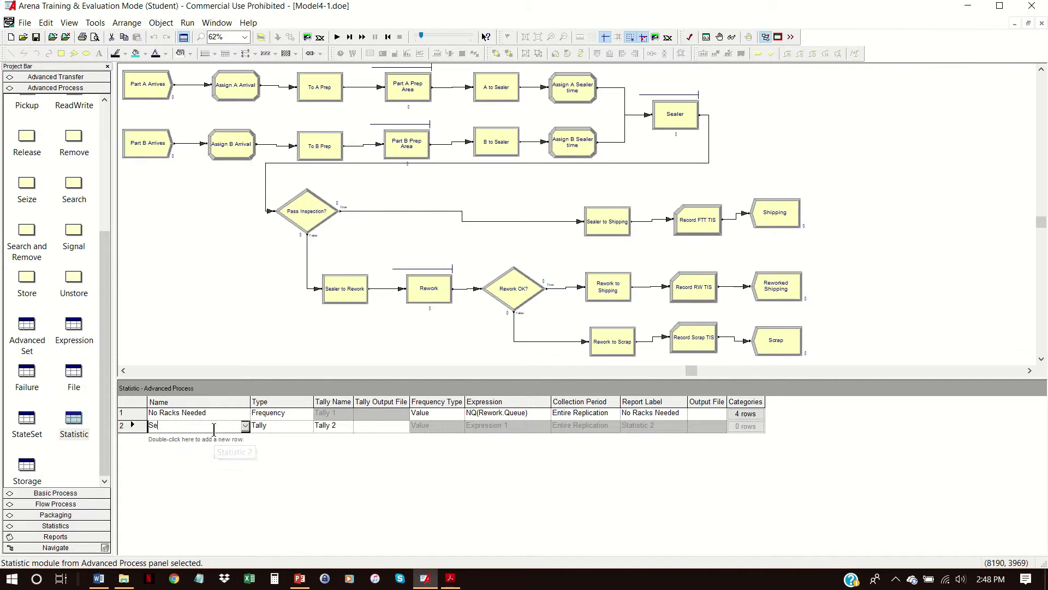
text(aler States)
click(305, 425)
click(306, 425)
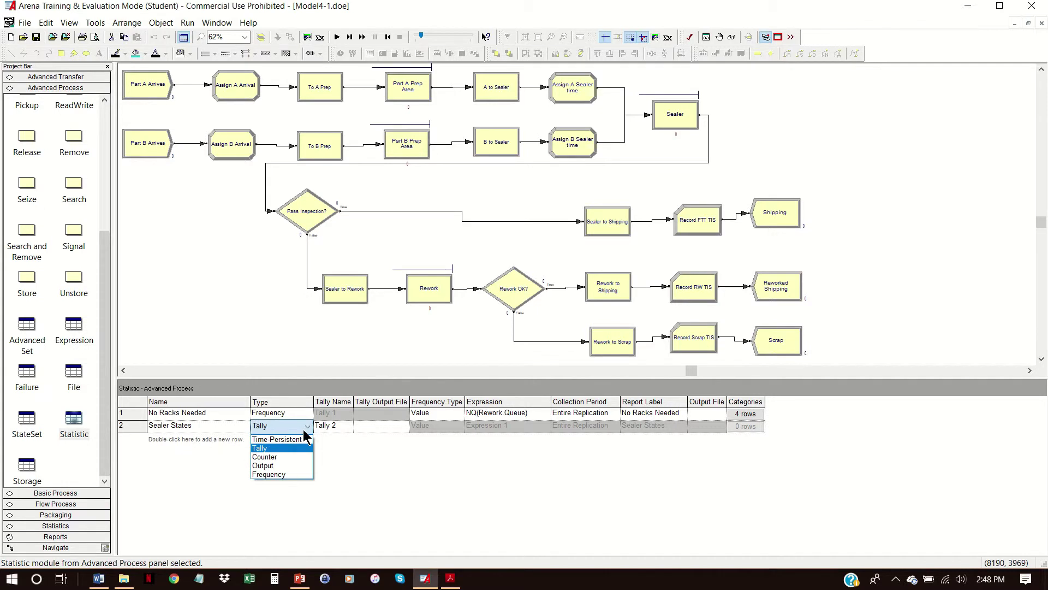
click(278, 474)
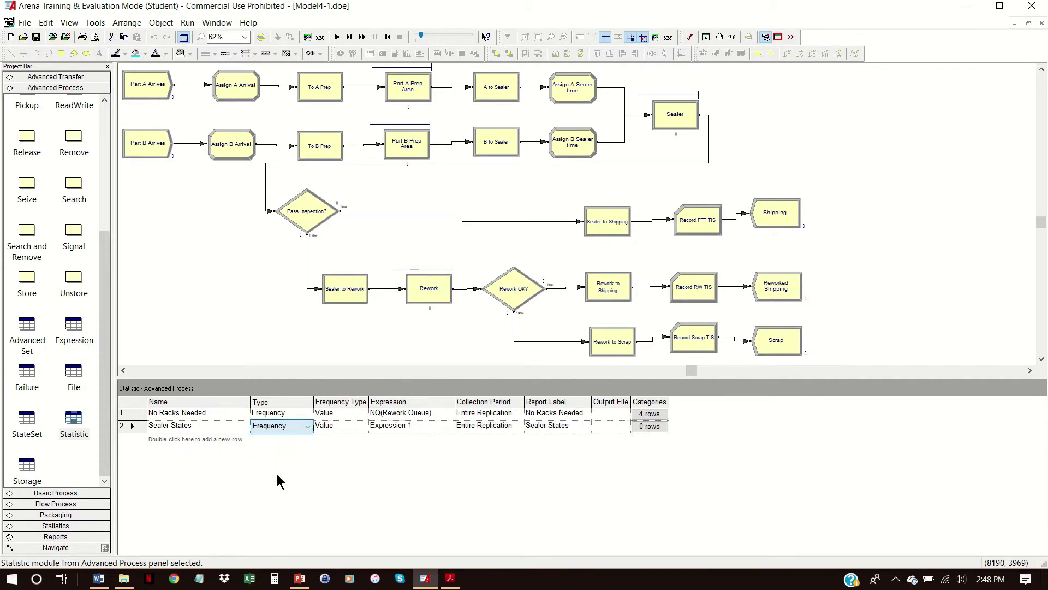
Set its Frequency Type to State, tracking the Sealer Machine resource.
click(361, 426)
click(361, 426)
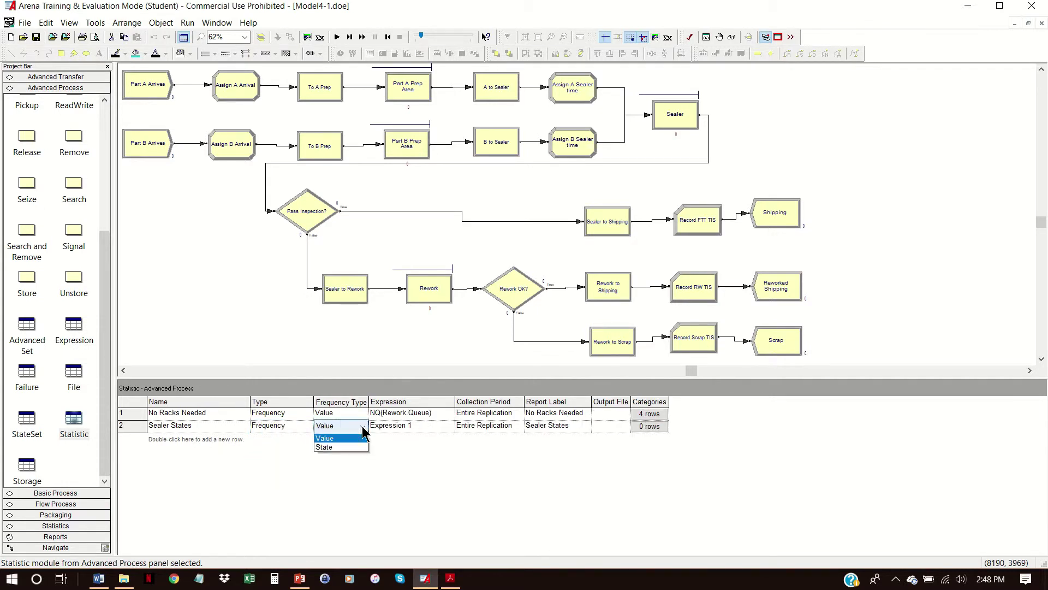
click(324, 448)
click(490, 426)
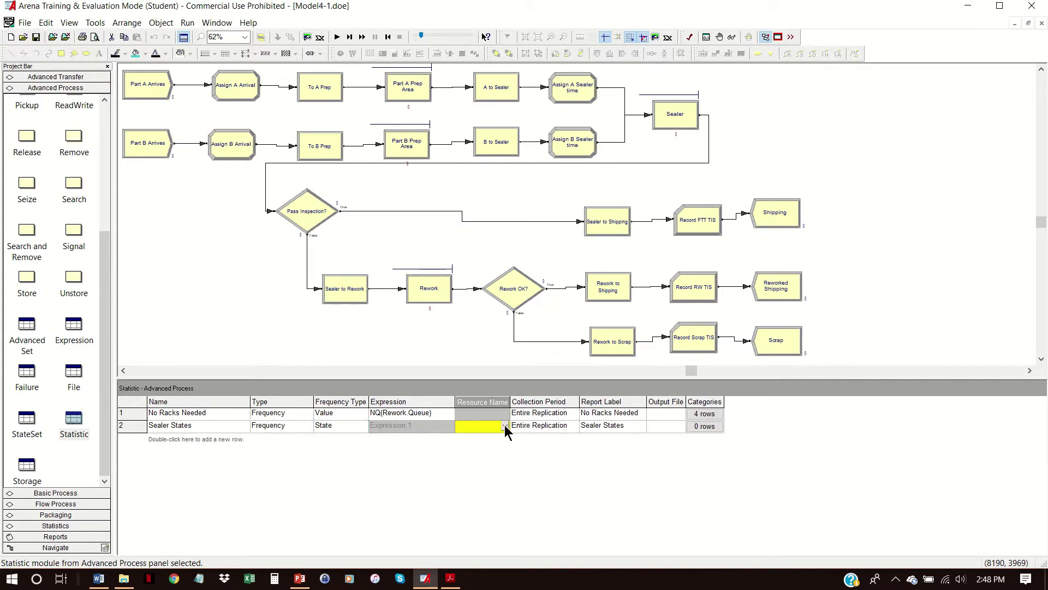
click(505, 426)
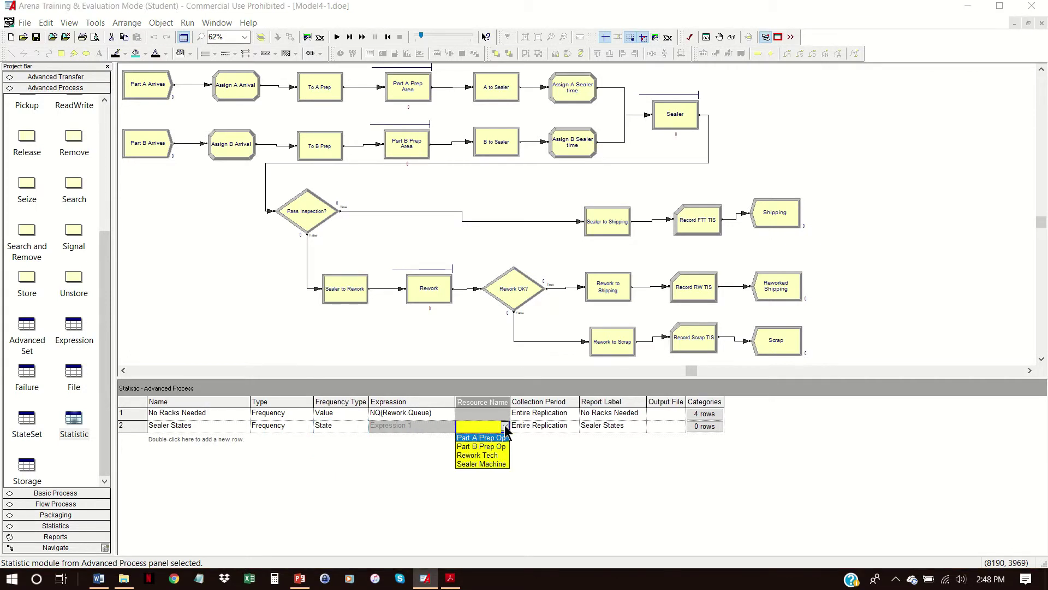
click(492, 463)
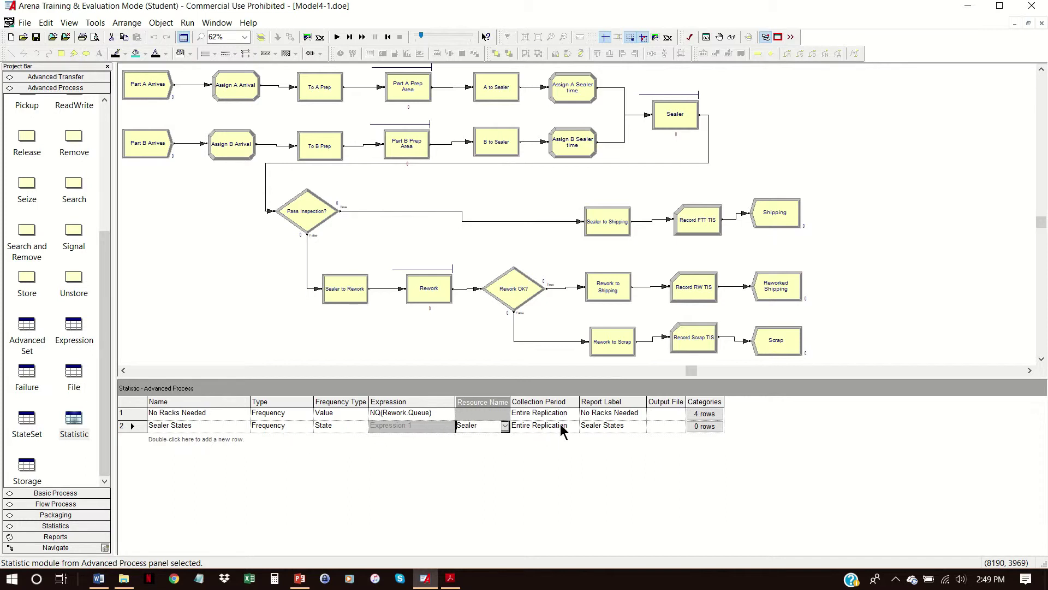
drag(512, 401, 533, 402)
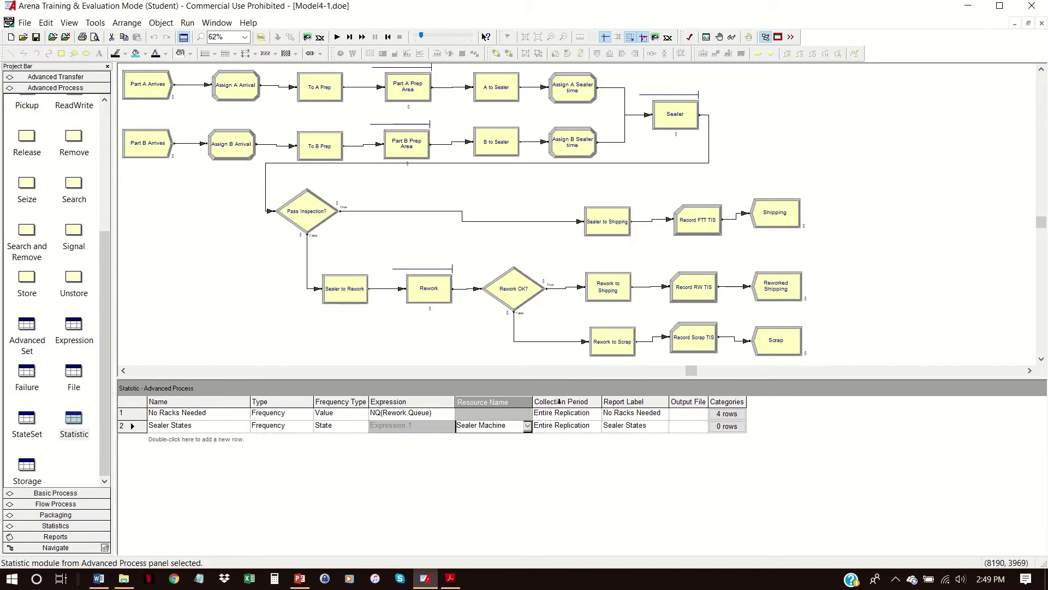
click(234, 224)
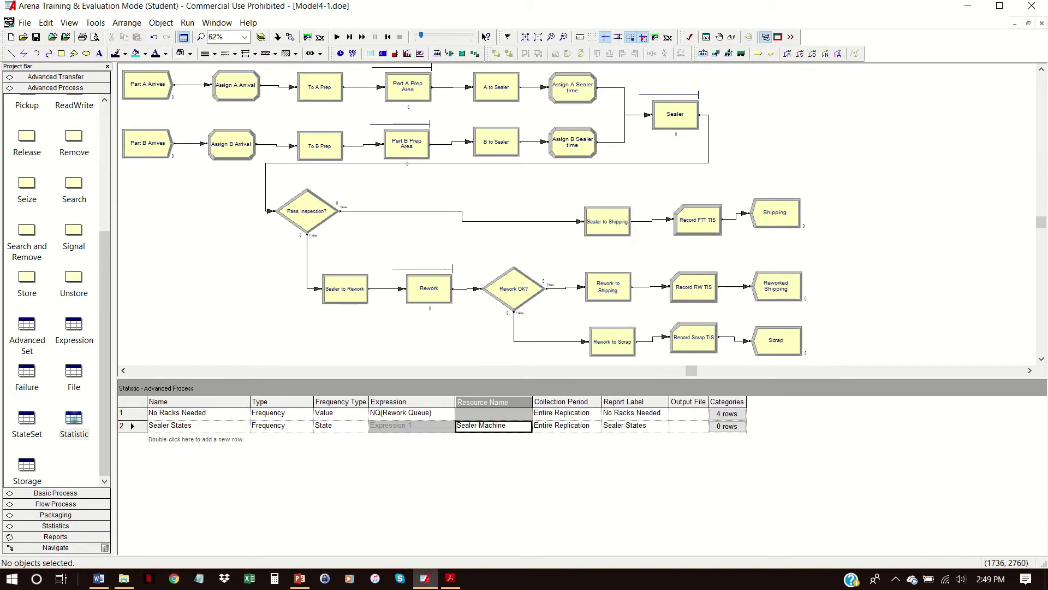
Change the Run Setup project title to 'Model 4.2'.
click(187, 22)
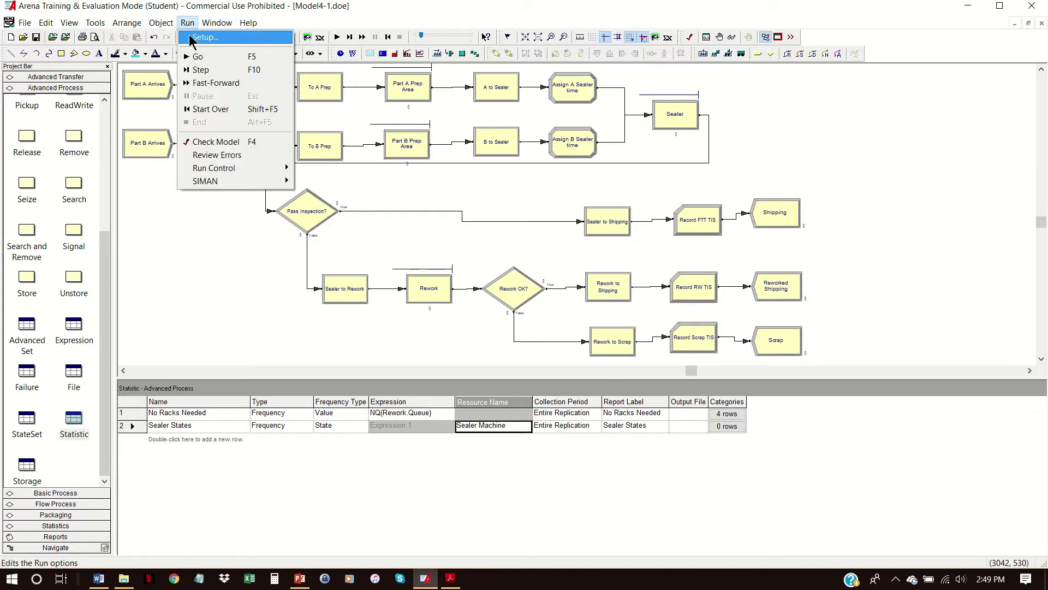
click(190, 37)
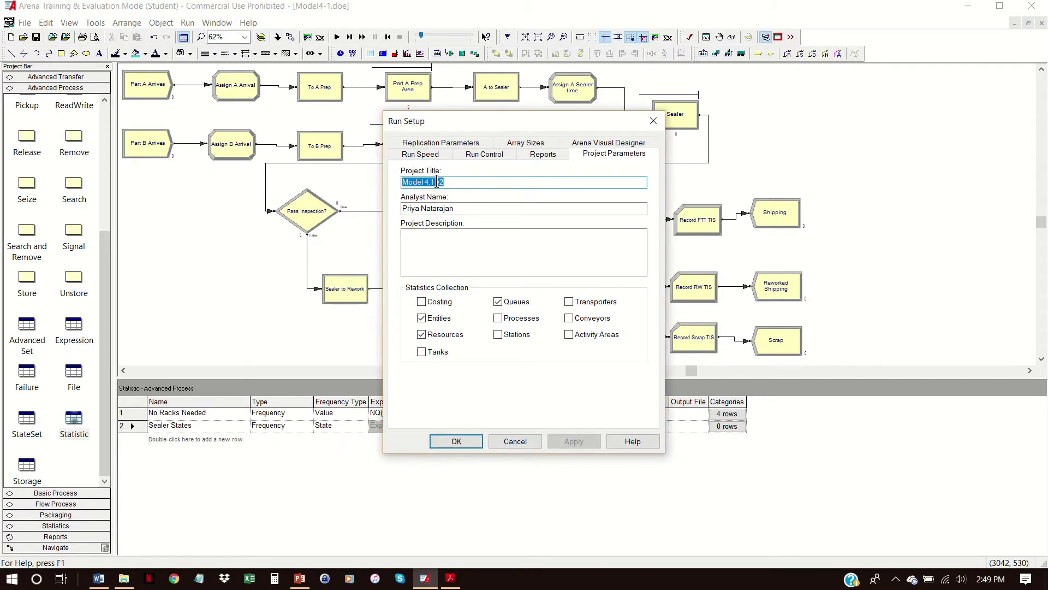
click(434, 182)
key(BackSpace)
text(2)
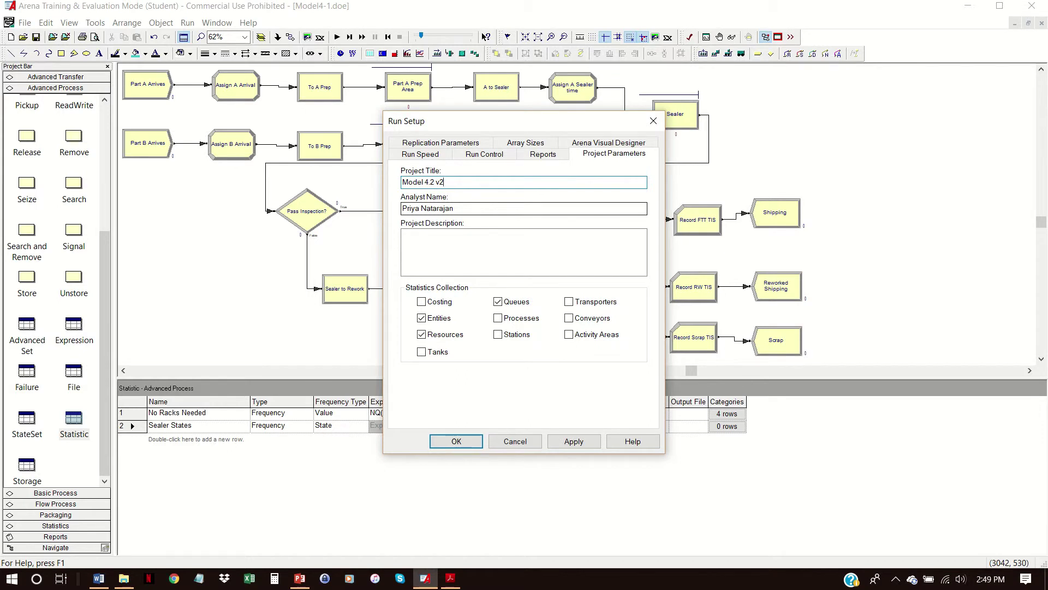
key(BackSpace)
key(BackSpace)
key(BackSpace)
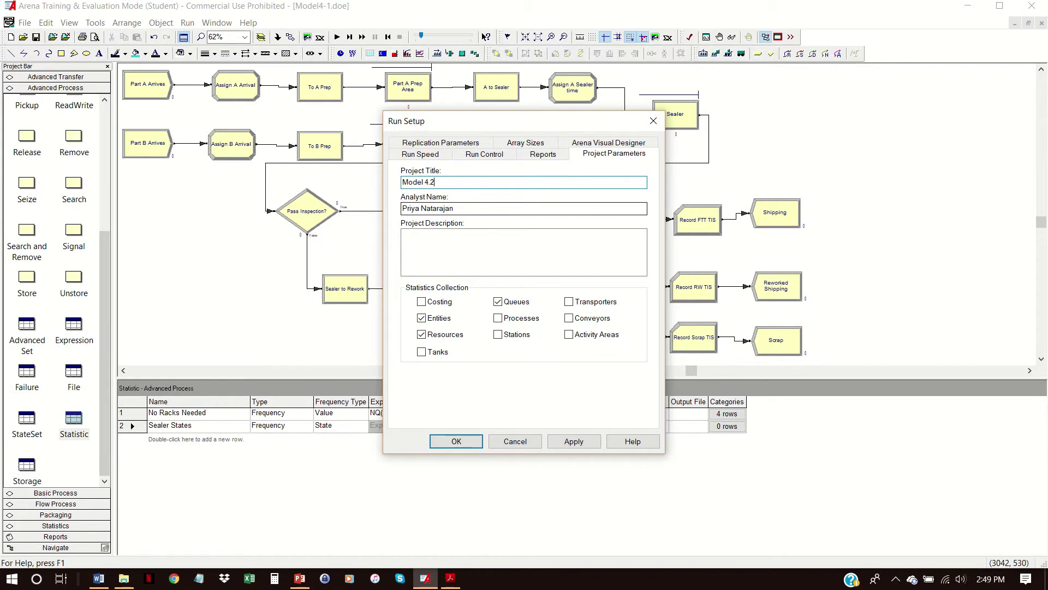
Set 16 hours per day and a replication length of 10 days, and apply the settings.
click(449, 144)
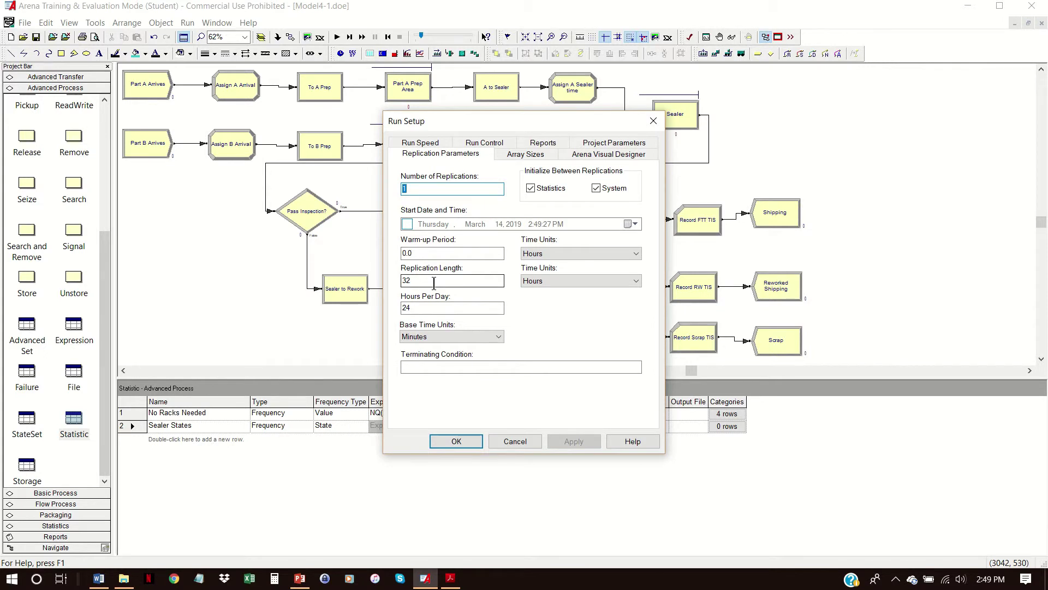
double_click(405, 307)
text(16)
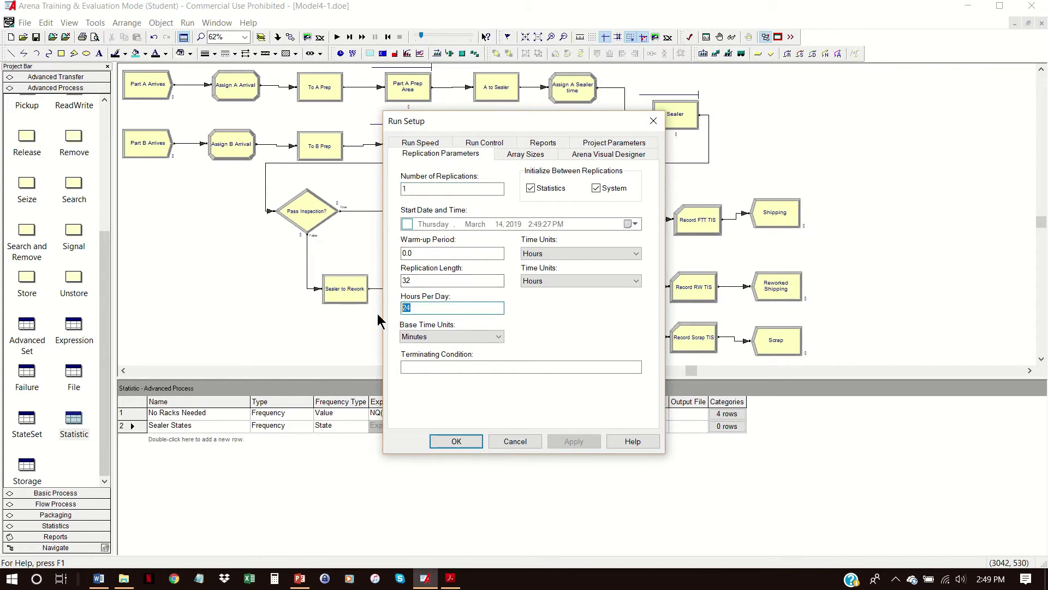
double_click(441, 282)
text(10)
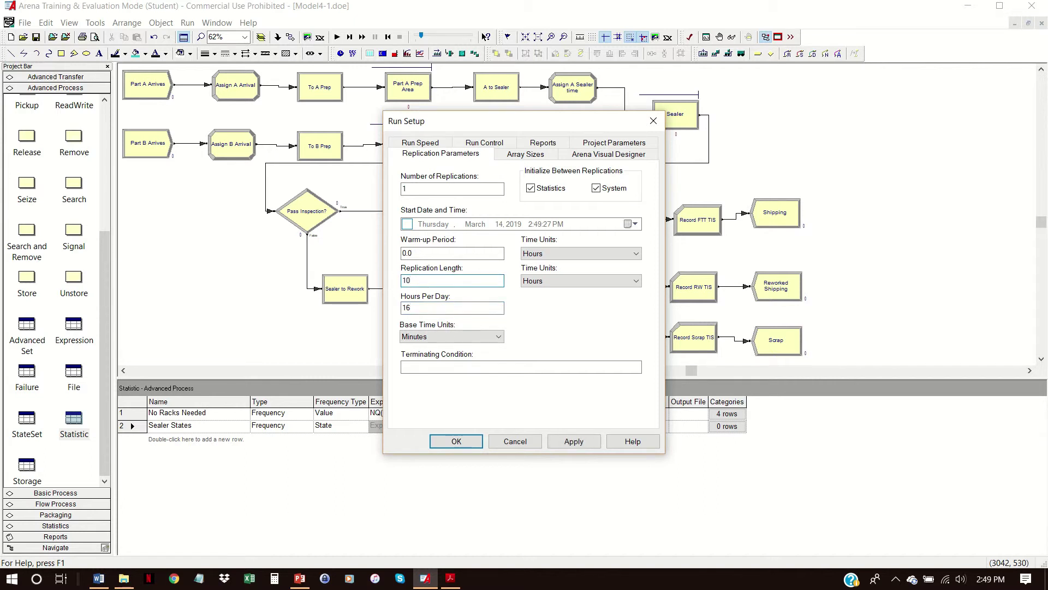
click(554, 283)
click(544, 293)
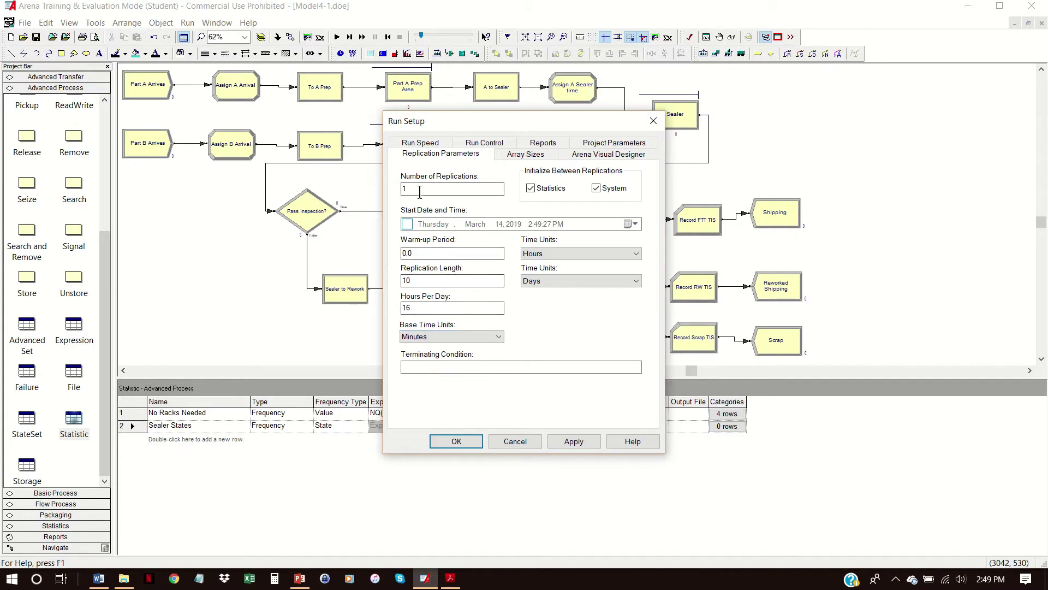
click(458, 442)
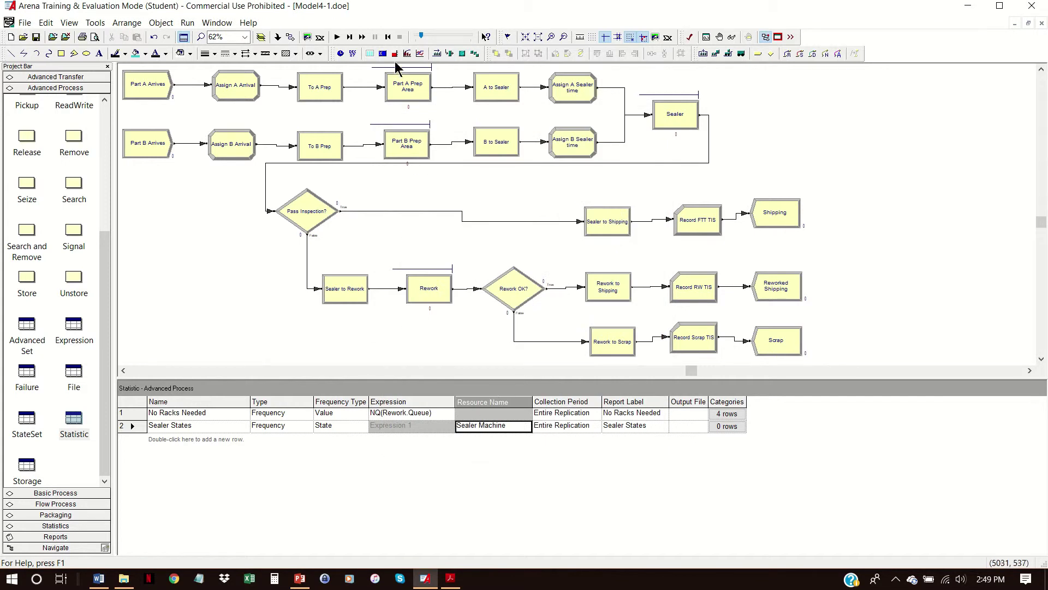
Run the simulation at maximum speed, fast-forward to the end, and open the results report.
click(339, 37)
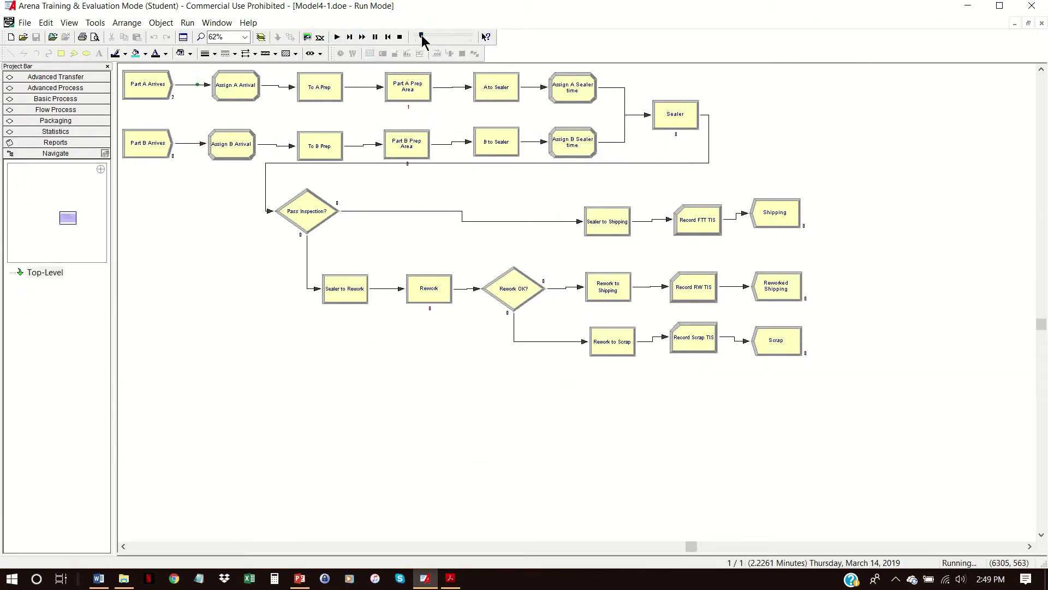
drag(421, 36, 472, 36)
click(362, 37)
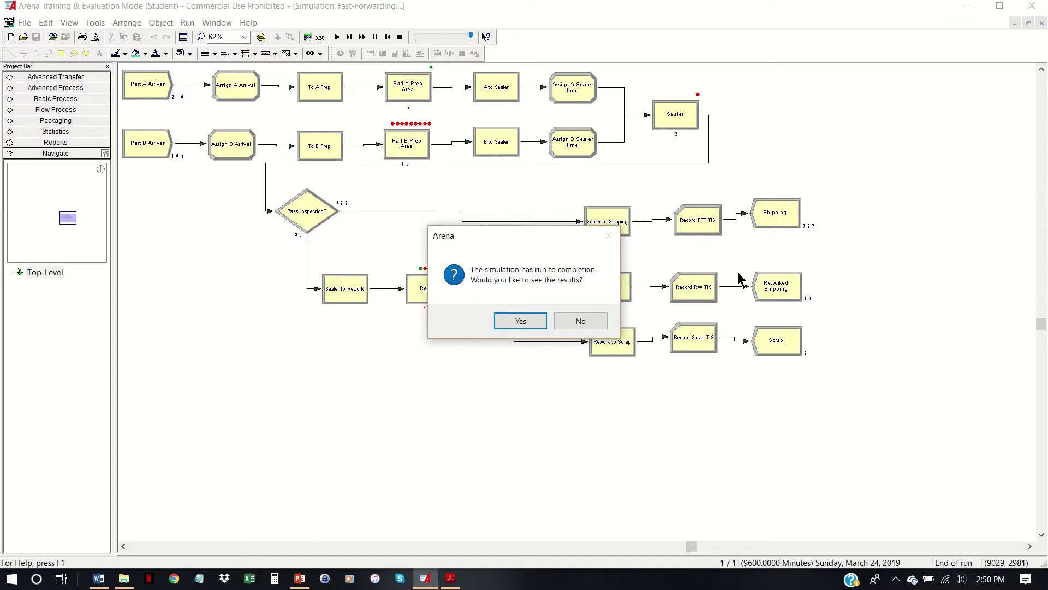
click(539, 320)
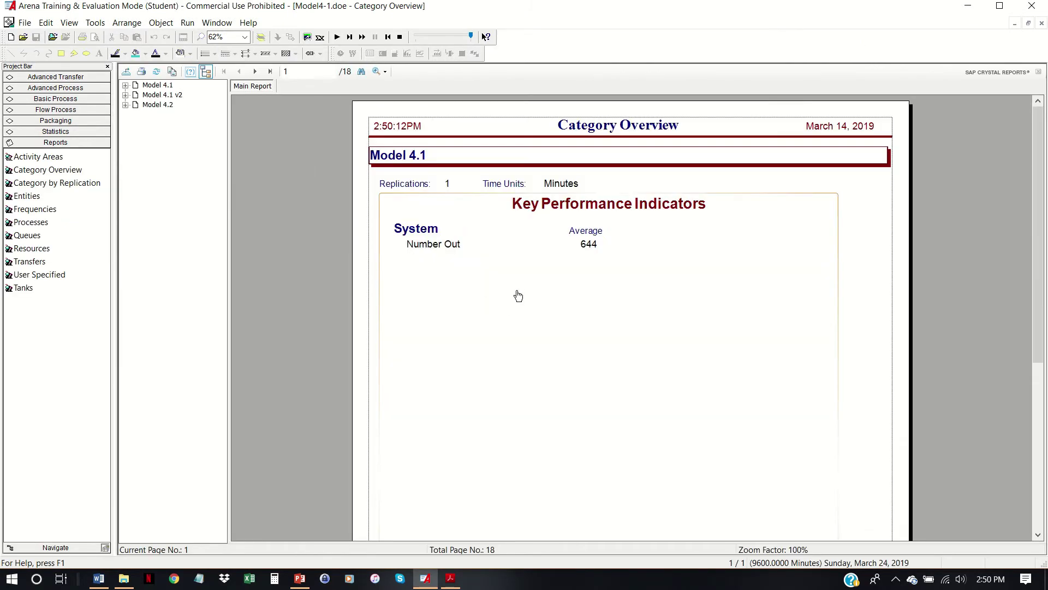
Navigate the Model 4.2 report tree to Resource Usage Instantaneous Utilization.
click(125, 105)
click(155, 113)
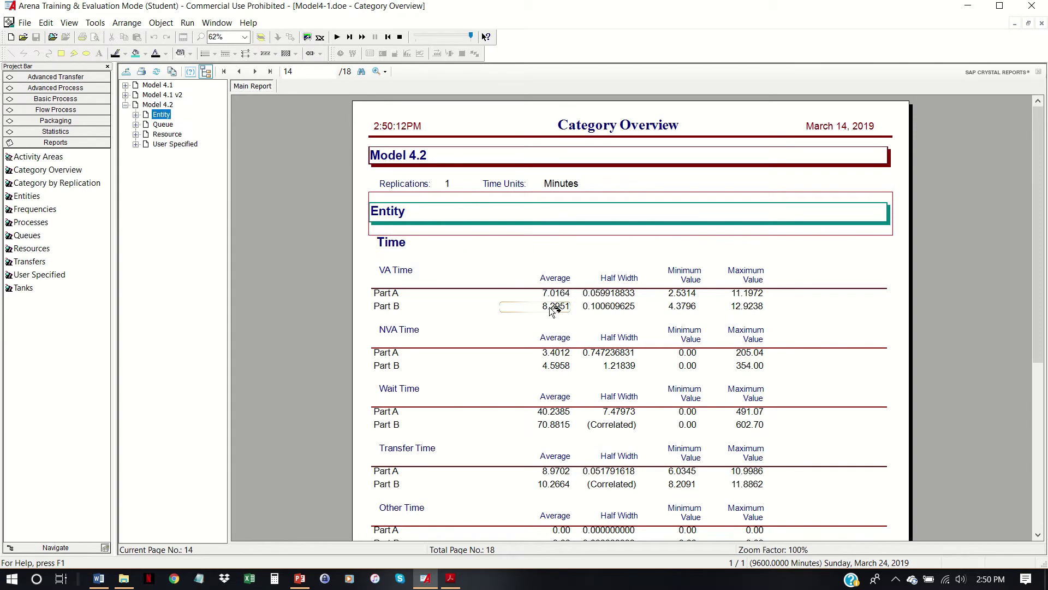
key(Down)
key(Down)
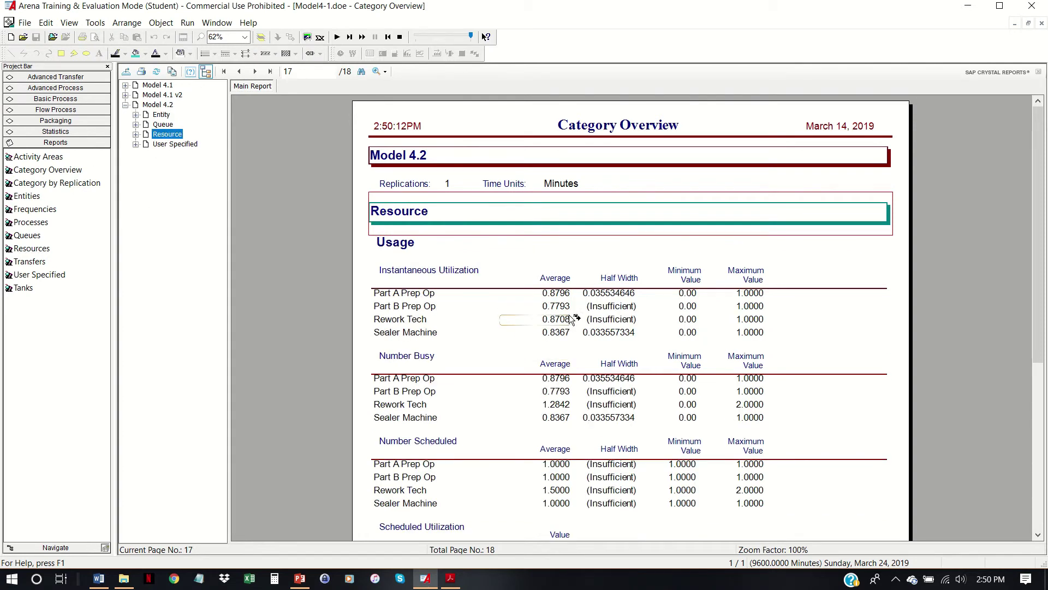
click(135, 134)
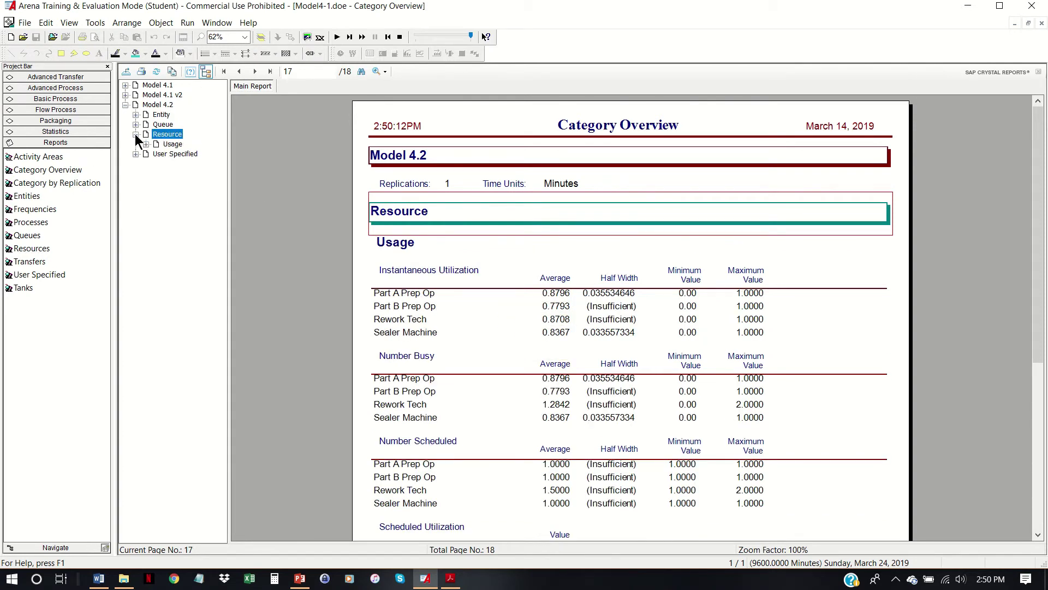
click(171, 144)
click(146, 144)
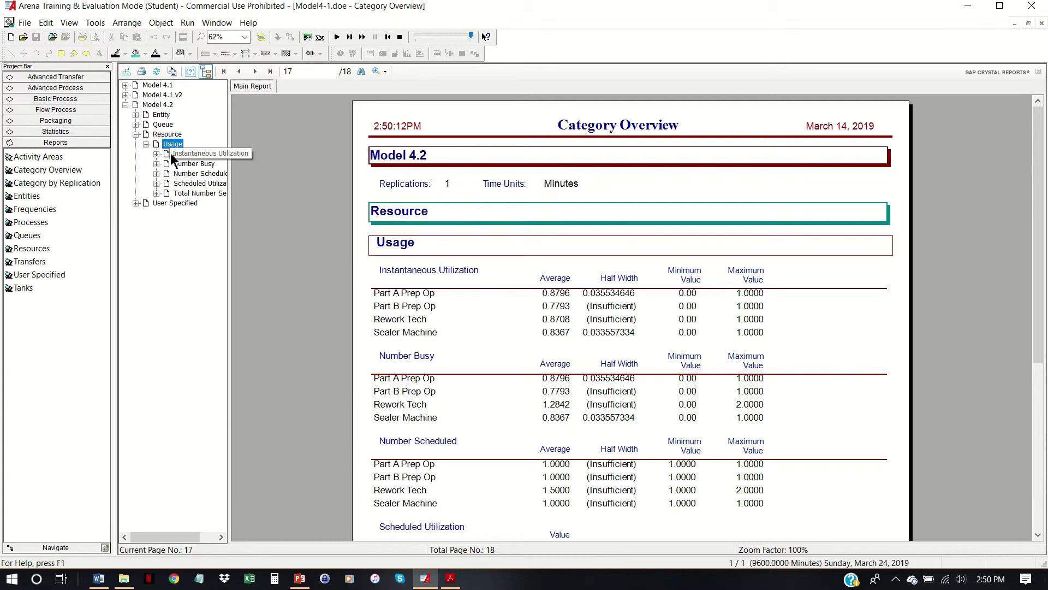
click(180, 153)
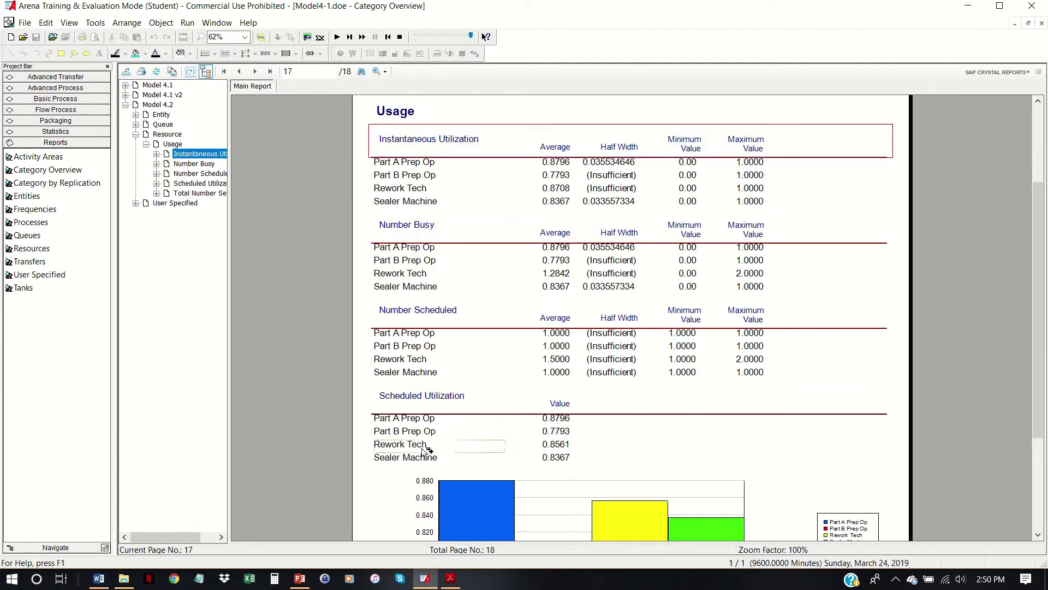
Compare Rework Tech's instantaneous utilization 0.8708 with its scheduled utilization 0.8561, then open the Frequencies report.
click(551, 445)
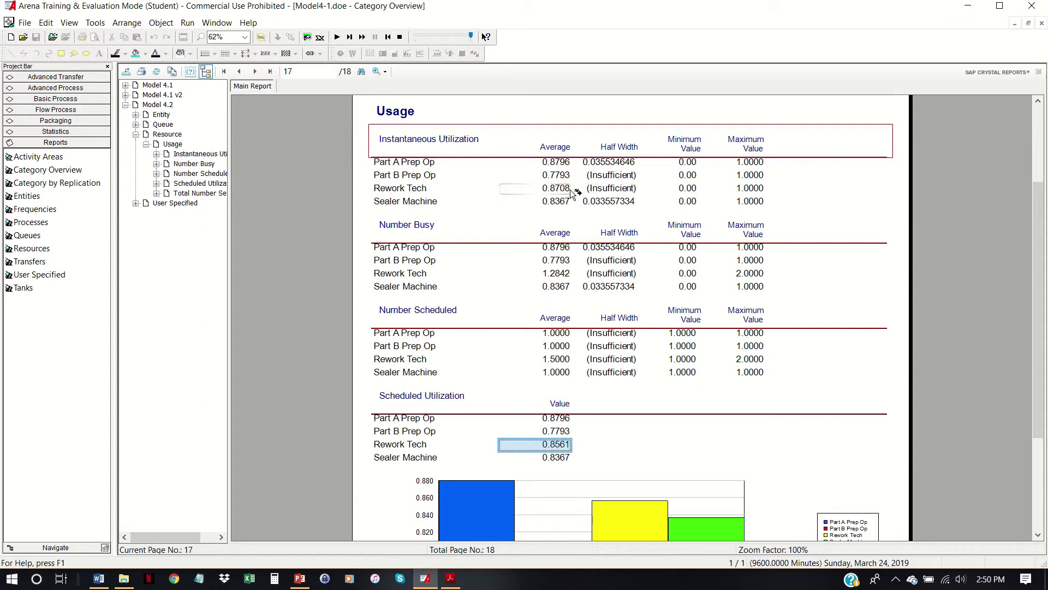
click(570, 189)
click(562, 445)
click(570, 189)
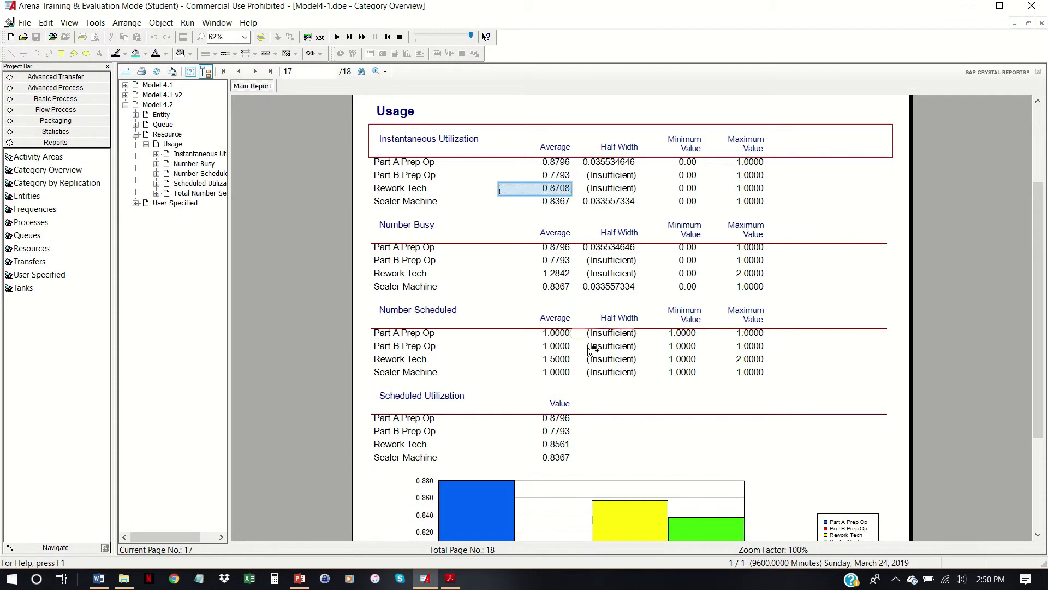
click(557, 446)
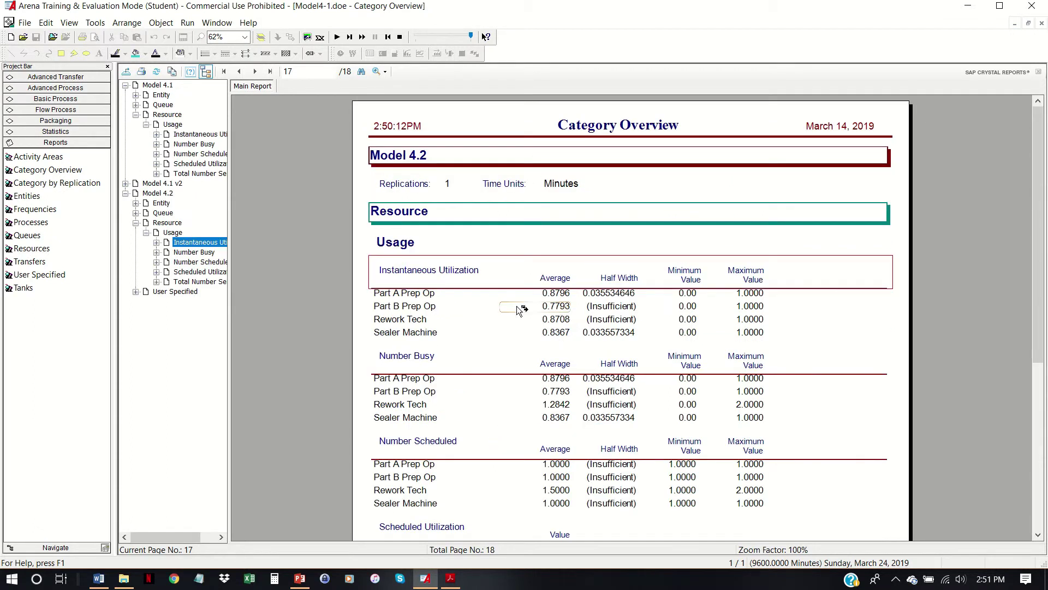
click(33, 211)
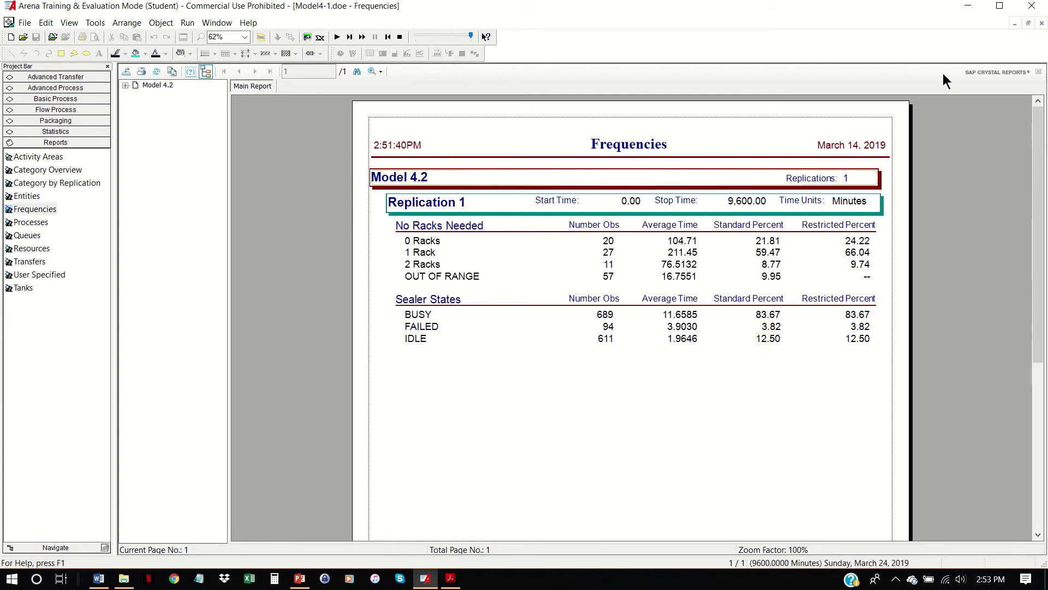
Close the report, stop the run, and set Number of Replications to 50.
click(1042, 23)
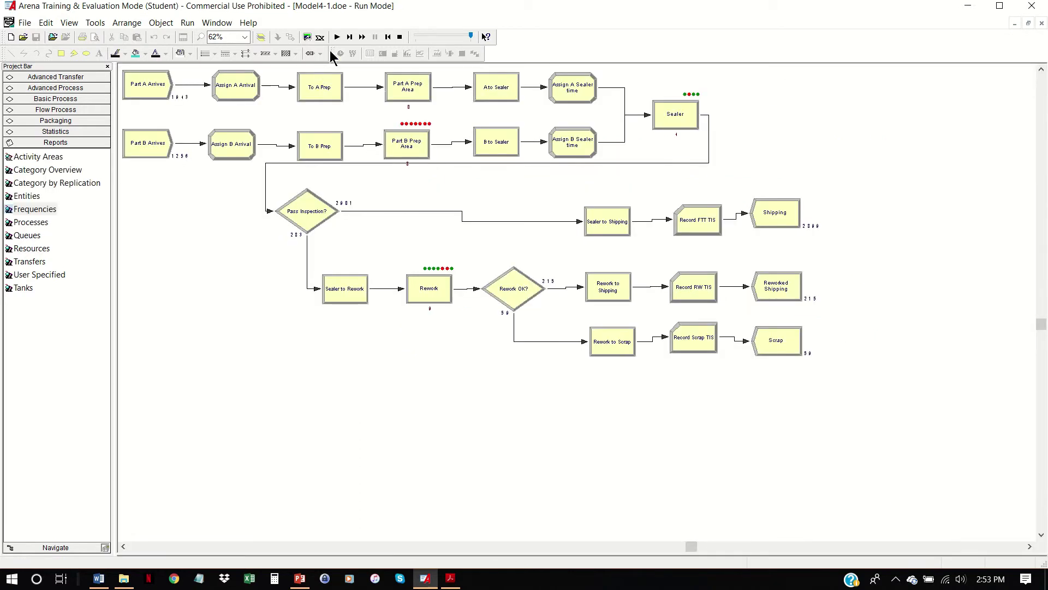
click(399, 37)
click(187, 22)
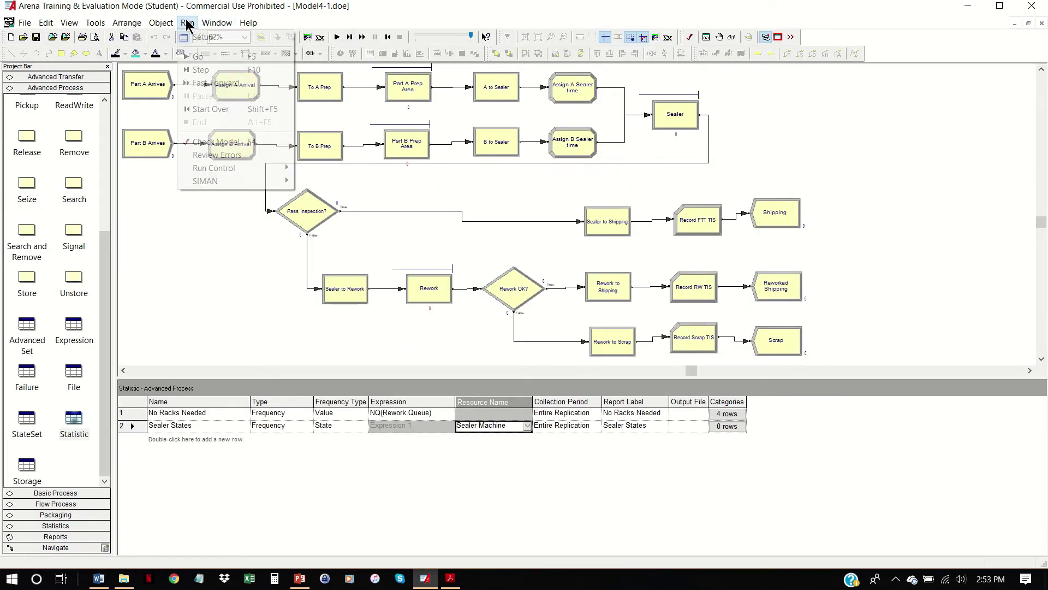
click(194, 38)
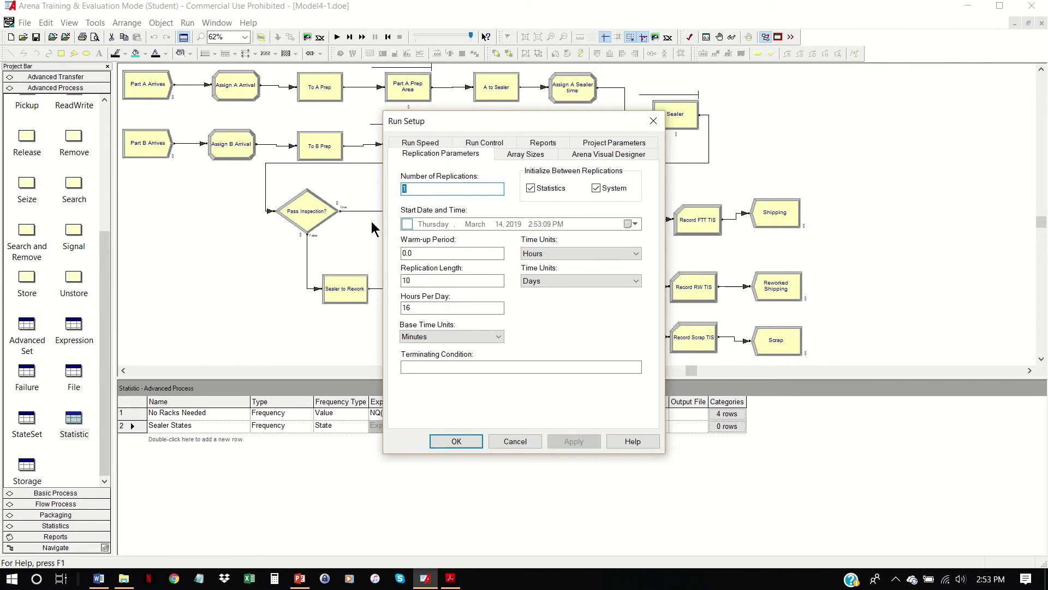
text(50)
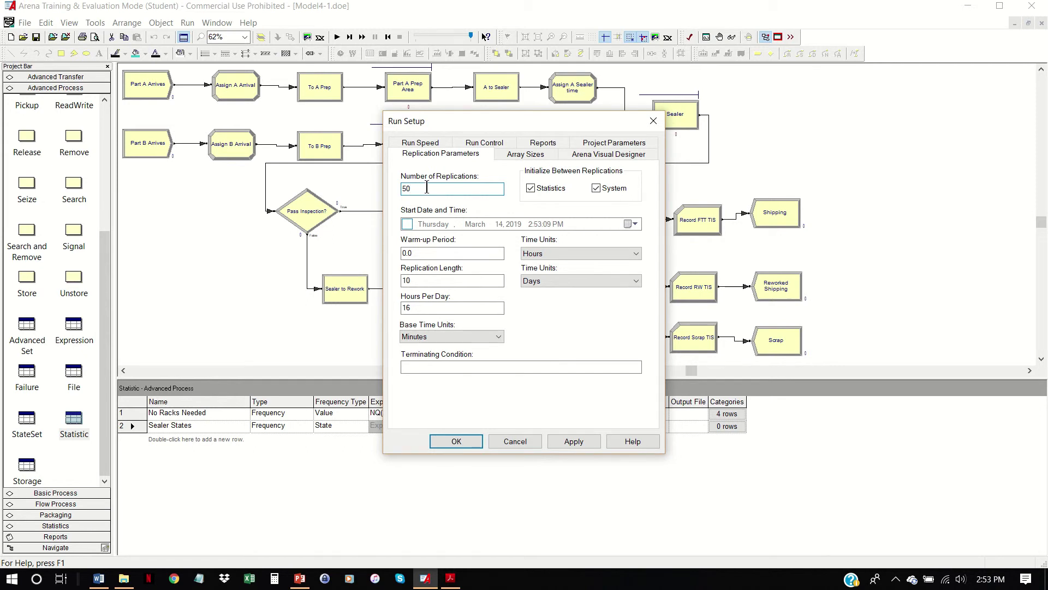
Change the project title to 'Model 4.2 v2' and confirm the run settings.
click(601, 143)
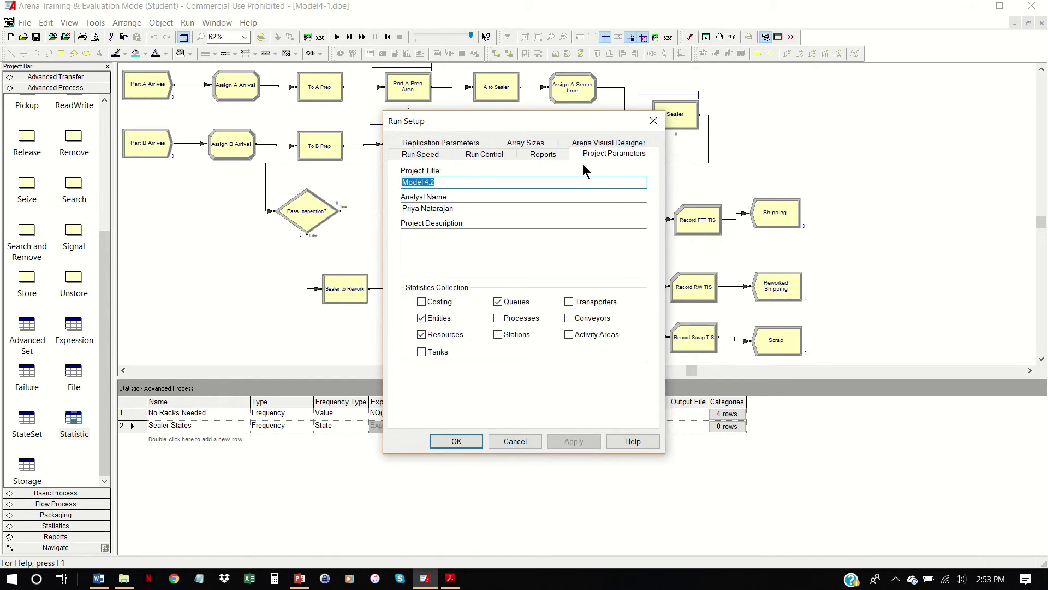
click(515, 183)
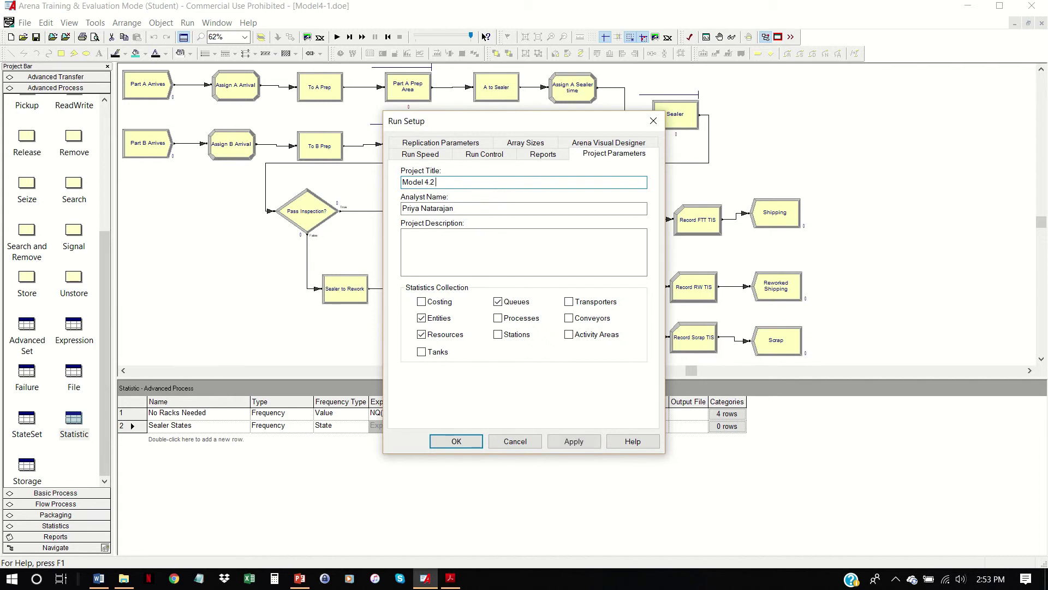
text(v2)
click(470, 144)
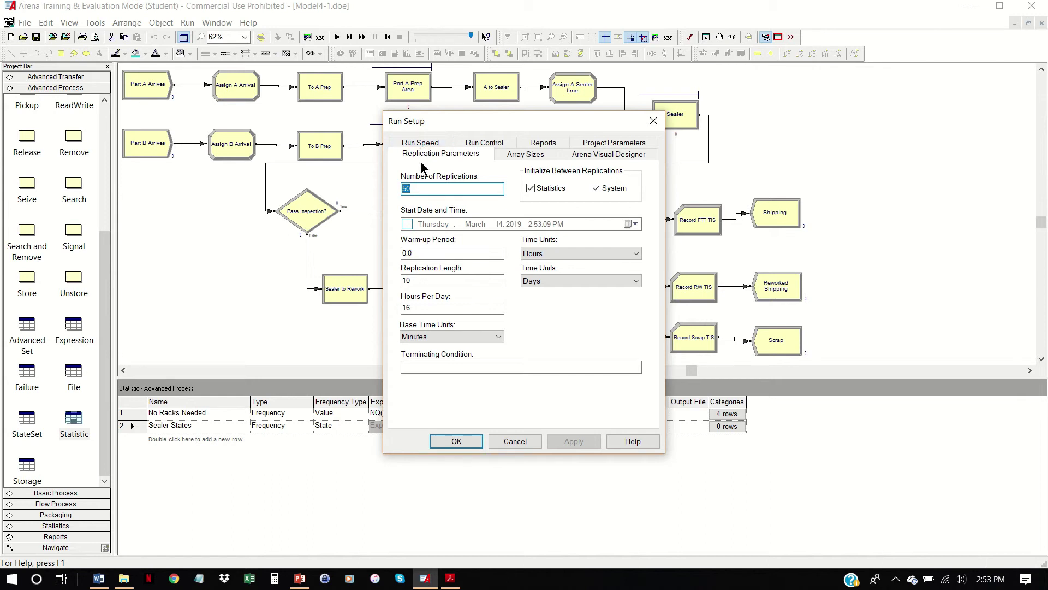
click(456, 441)
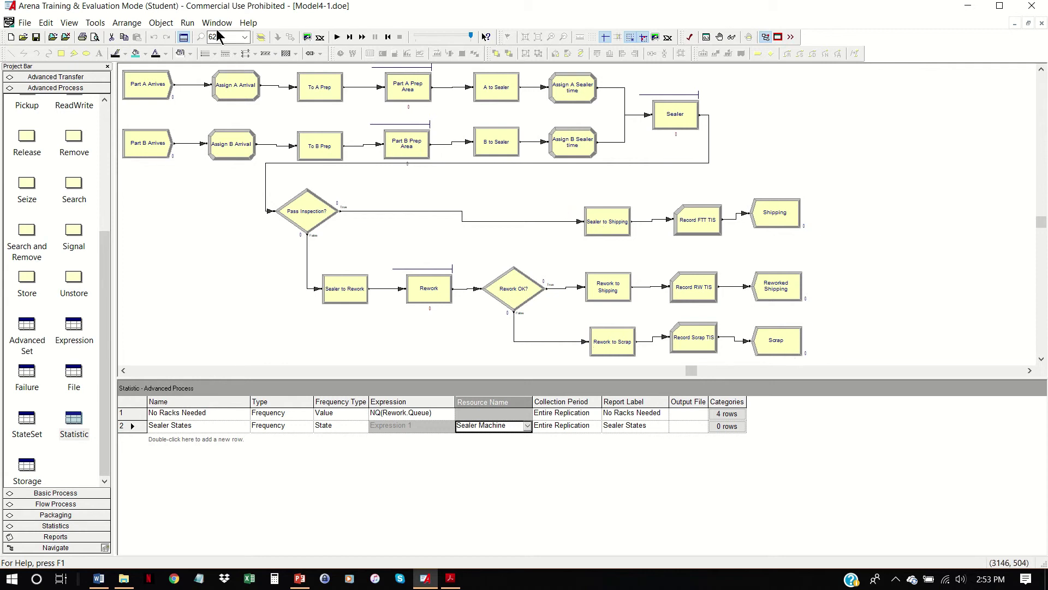
Switch to Batch Run (No Animation), run all 50 replications, and view the results.
click(187, 23)
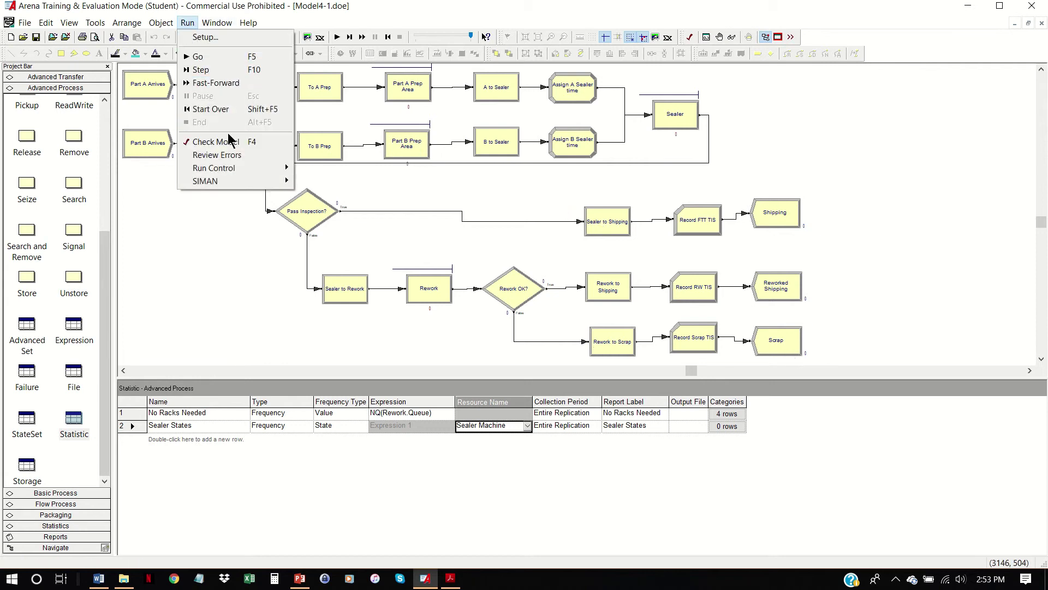
mouse_move(242, 171)
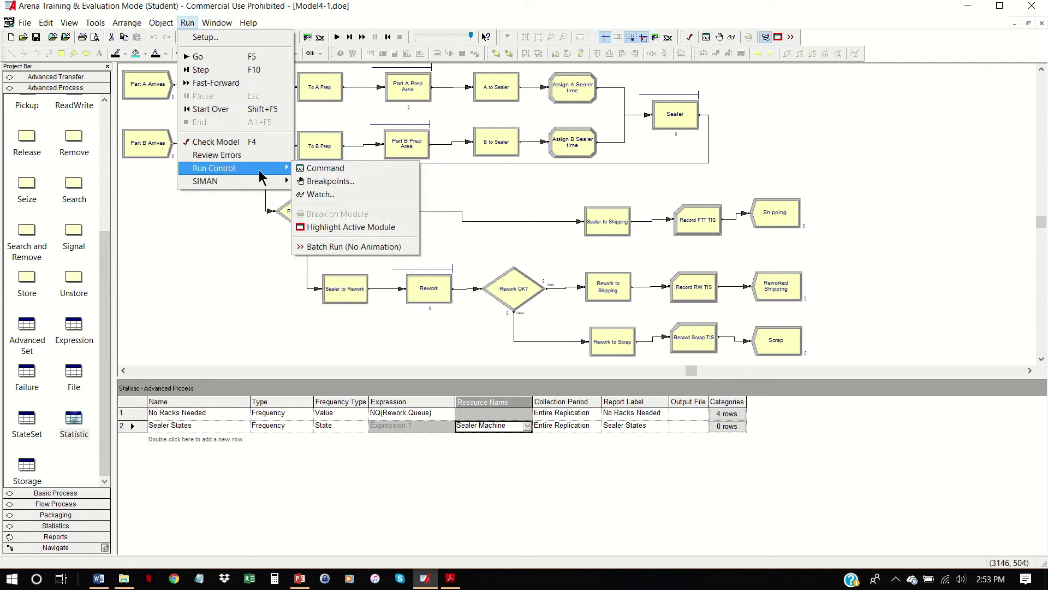
click(323, 249)
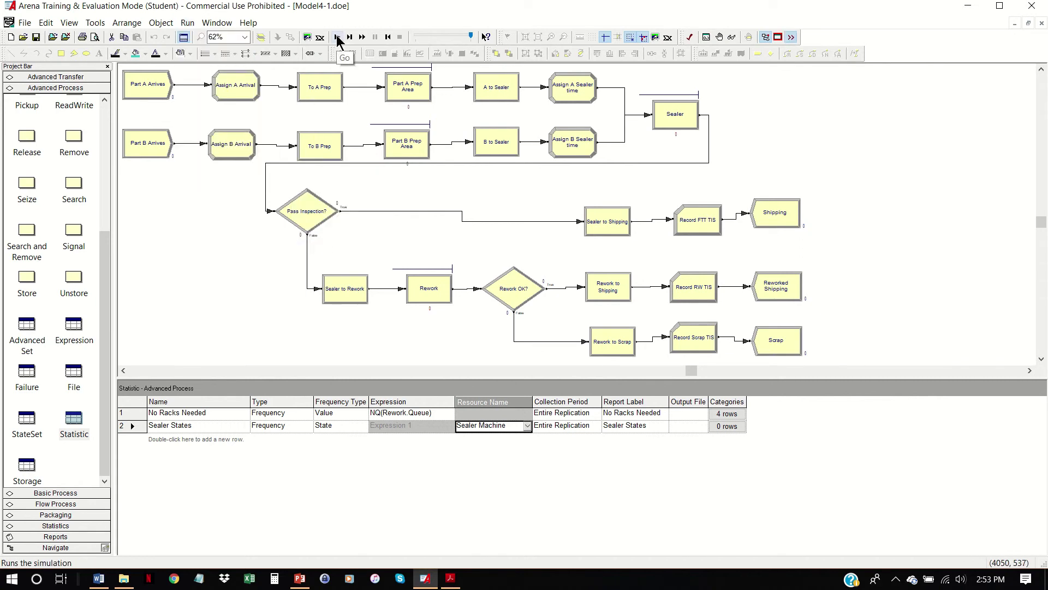
click(337, 37)
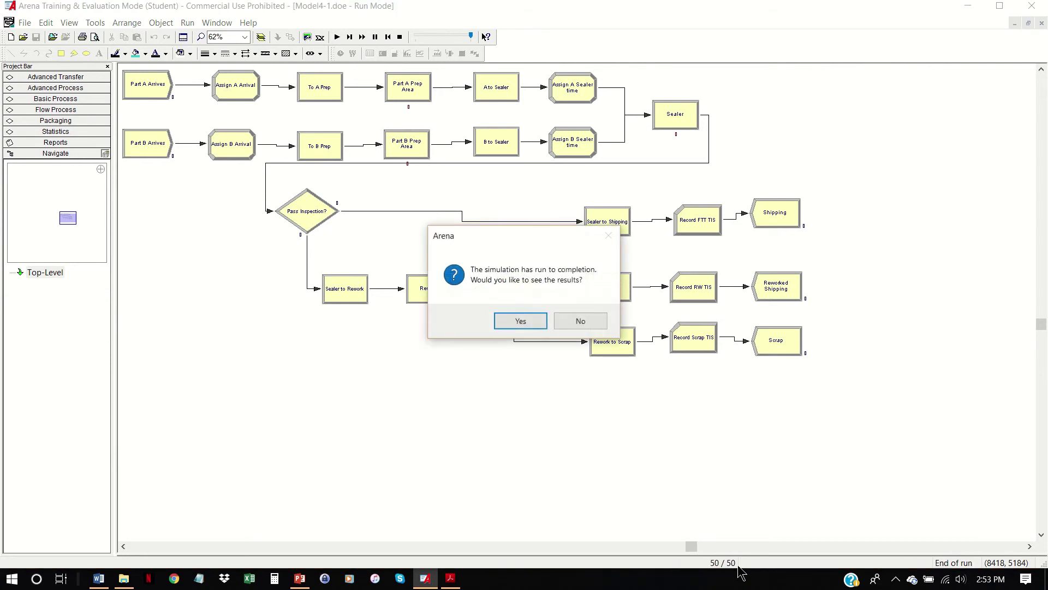
click(519, 321)
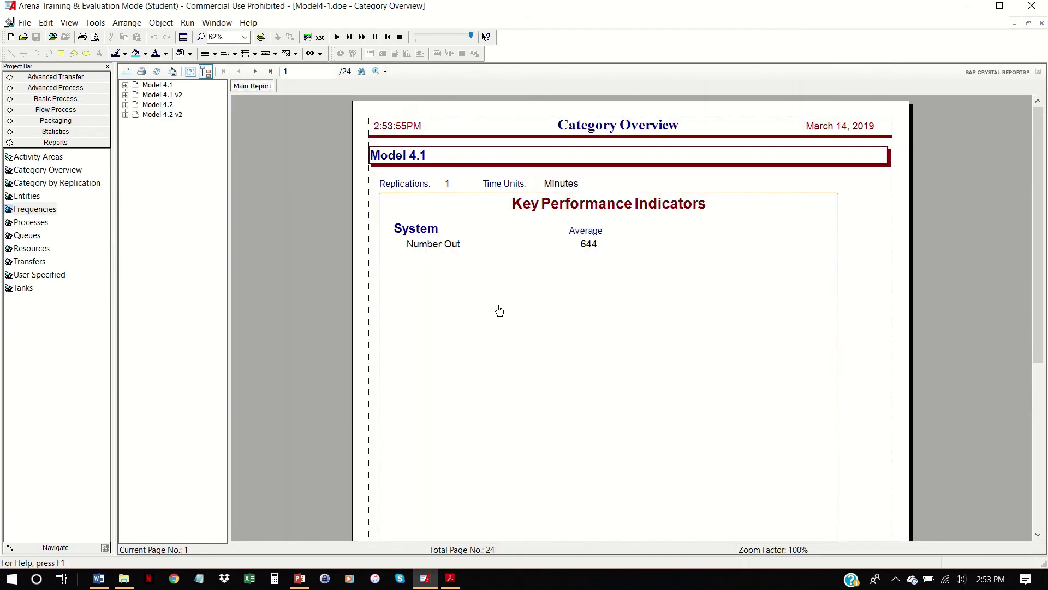
Browse the Model 4.2 v2 Entity and Resource results, then close the report.
click(125, 114)
click(160, 123)
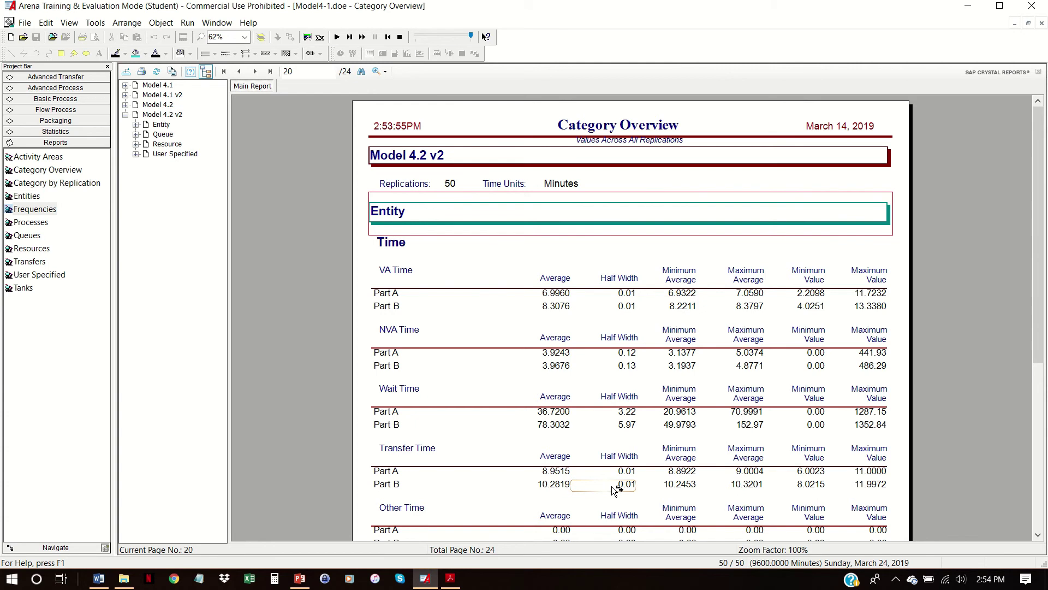
scroll(617, 487, down, 5)
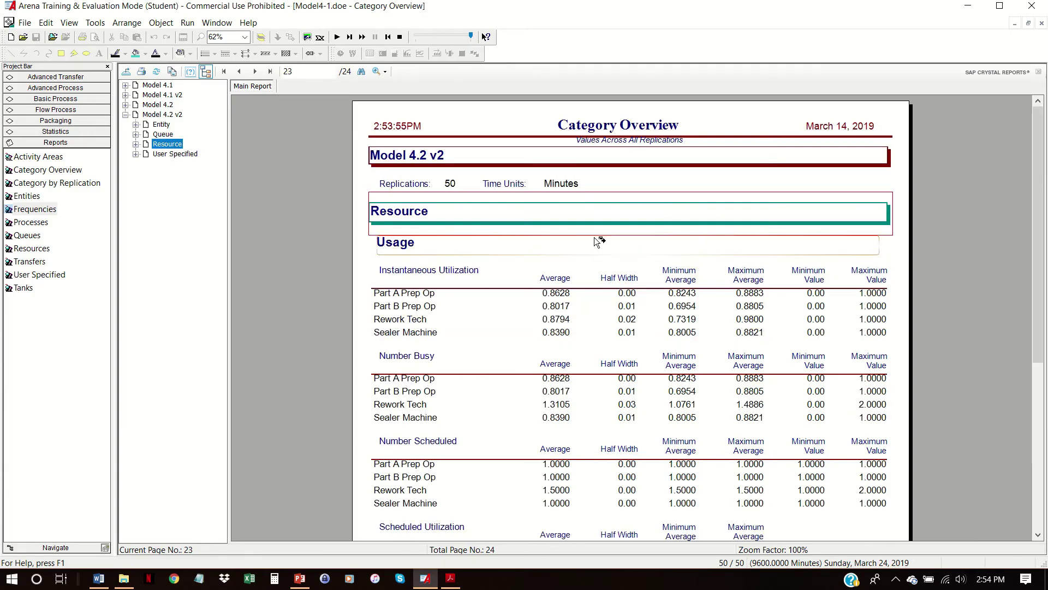
scroll(622, 333, down, 3)
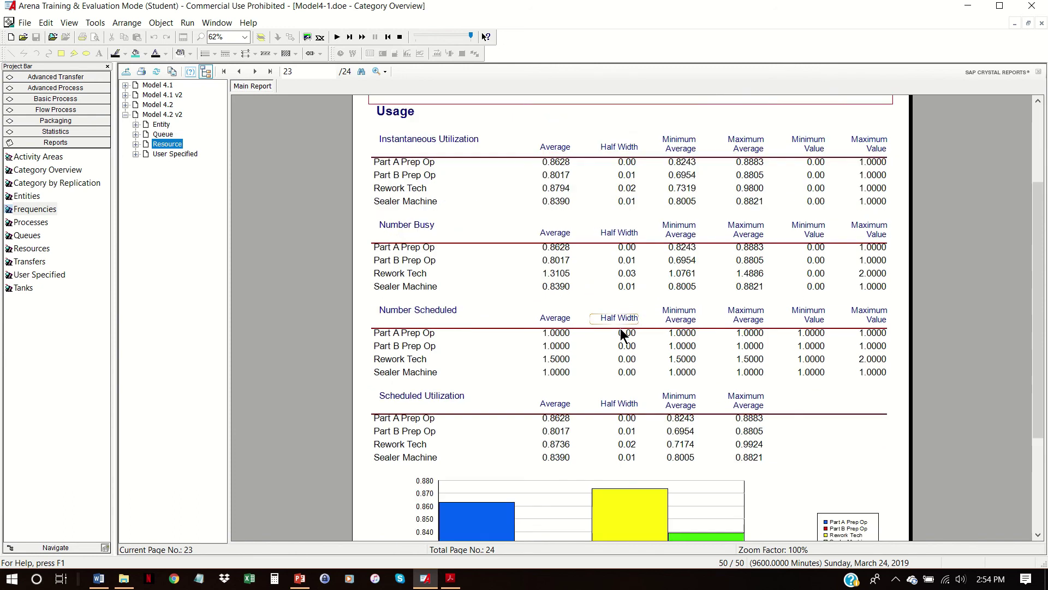
scroll(620, 328, down, 3)
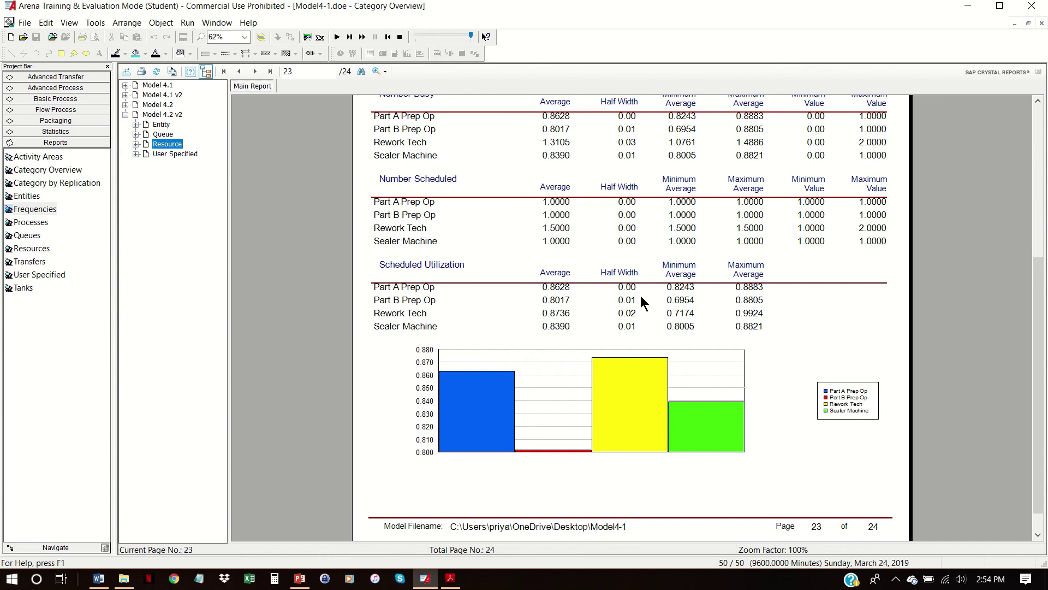
click(125, 115)
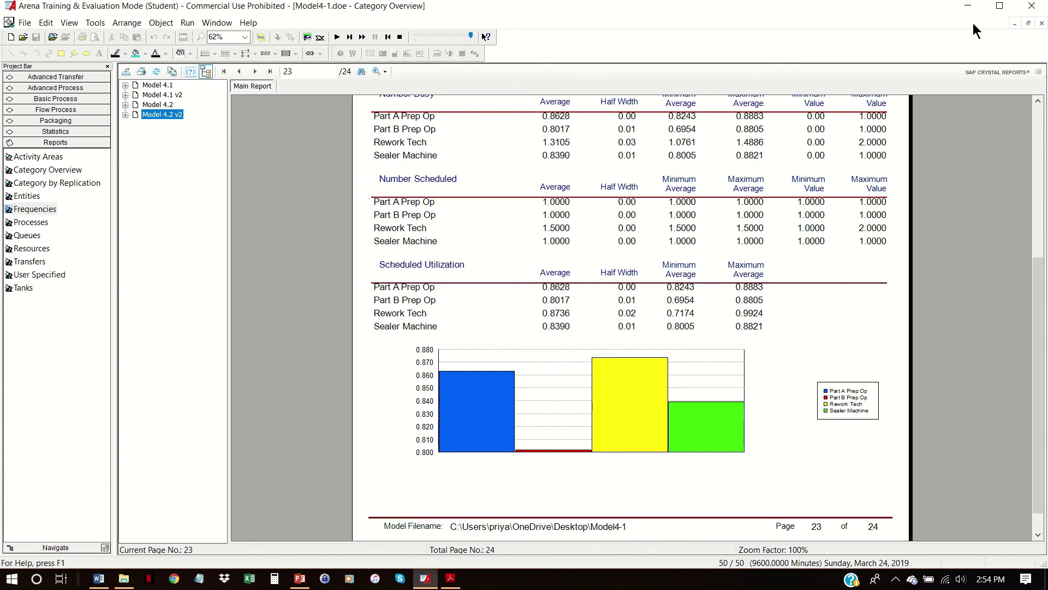
click(1041, 24)
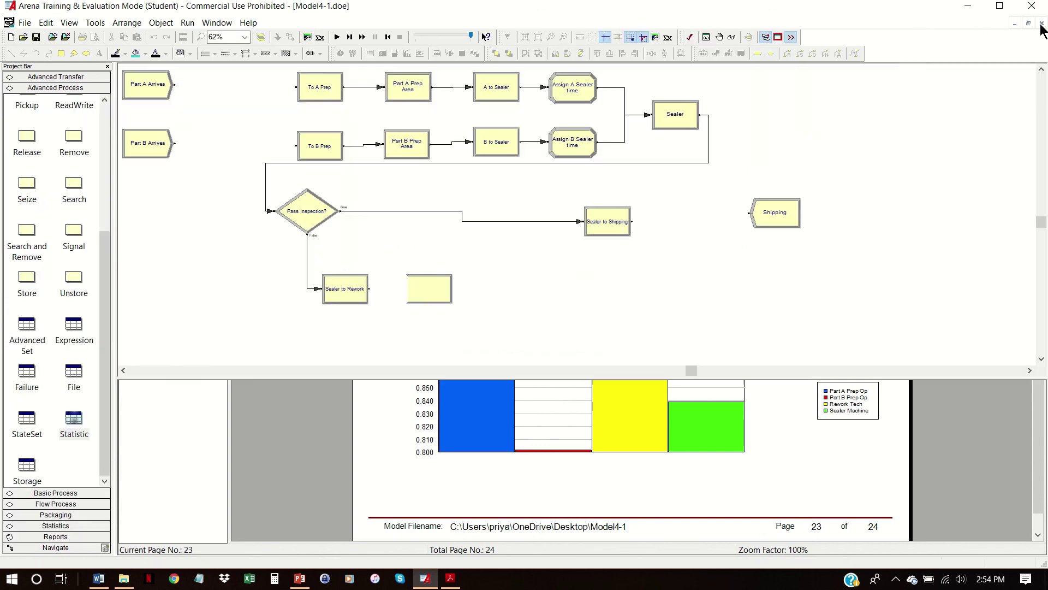